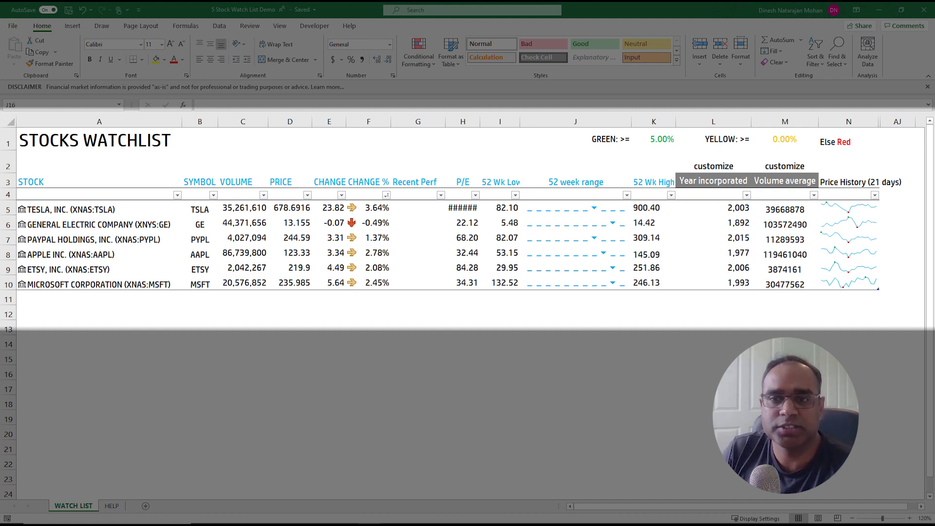
Widen the P/E column to fit its values and add ticker F in the first empty row below the stock list.
left_click_drag(480, 121, 488, 121)
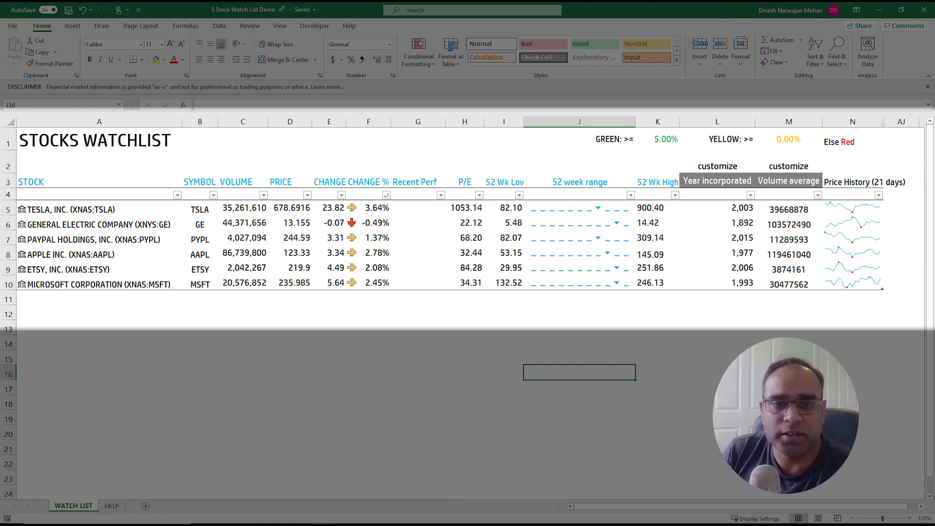
left_click(99, 297)
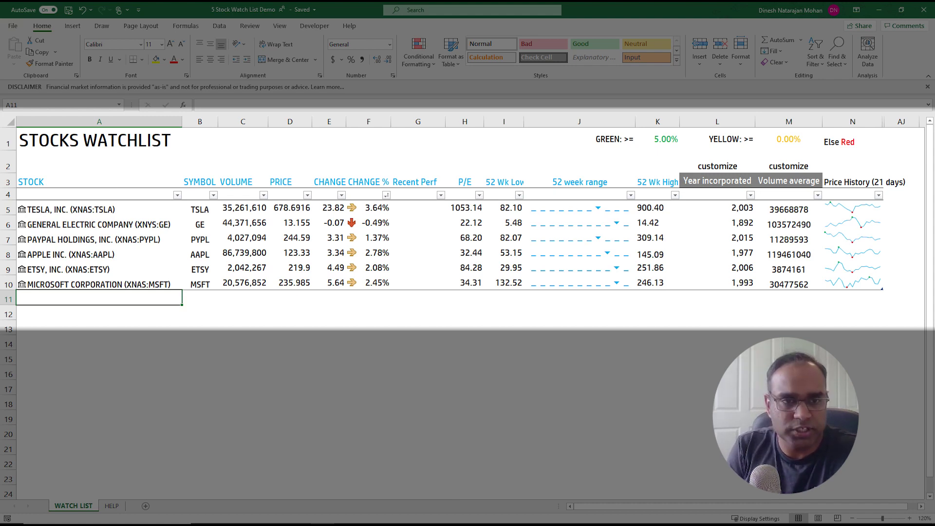
type("F")
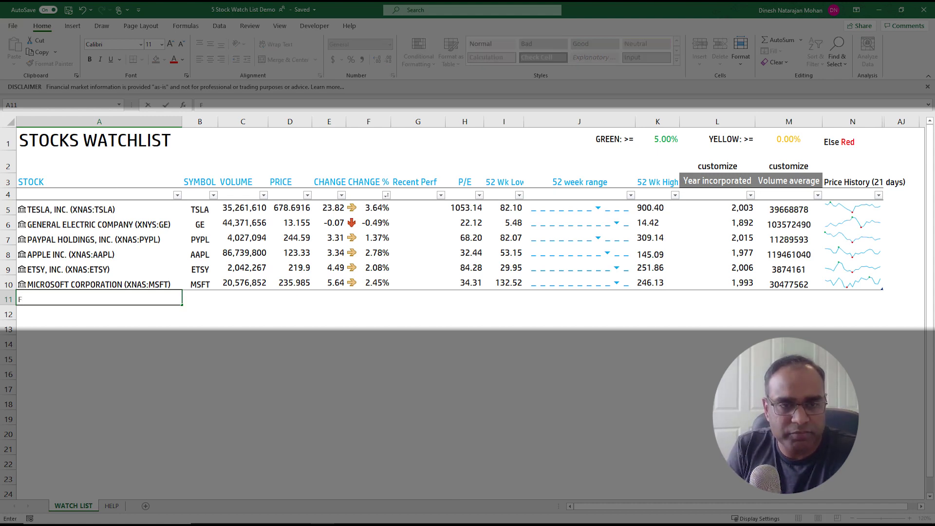
key("Return")
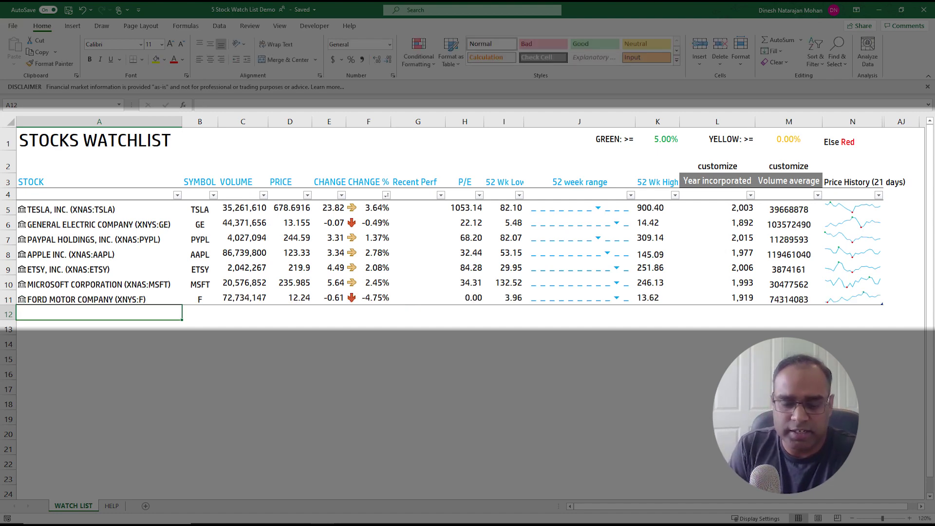
Add the tickers FB, DIS and HMC in consecutive rows beneath the Ford entry in the STOCK column.
type("FB")
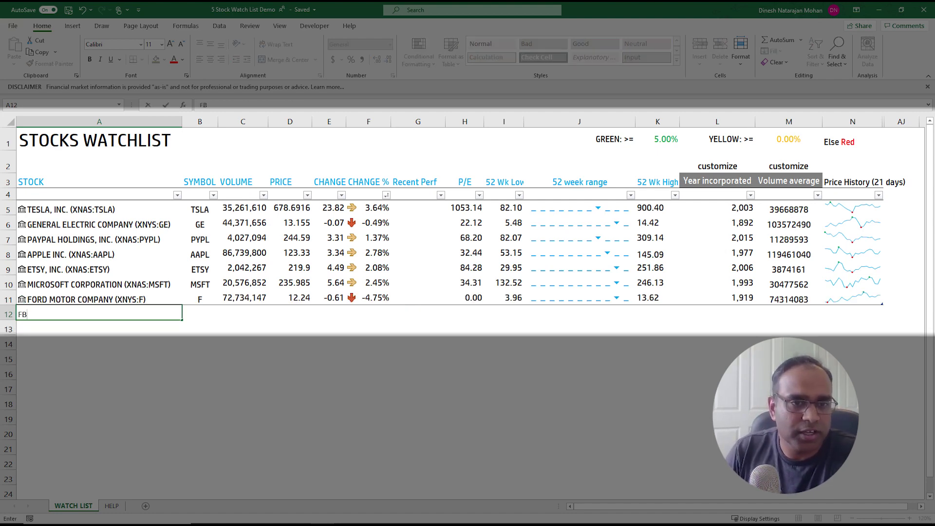
key("Return")
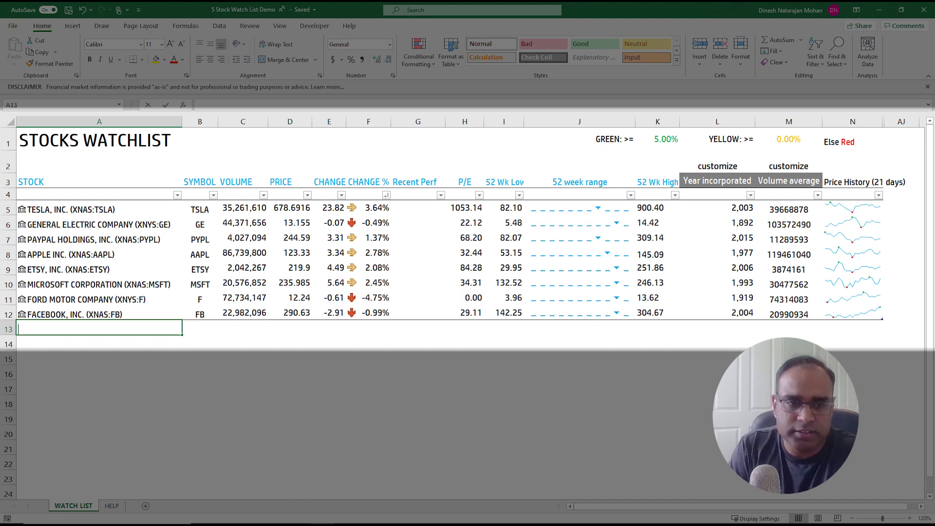
type("DIS")
key("Return")
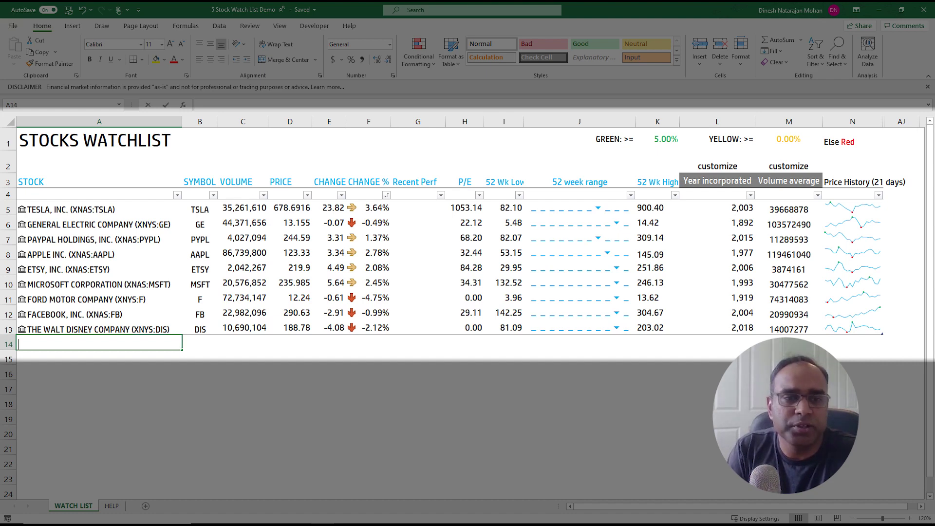
type("HMC")
key("Return")
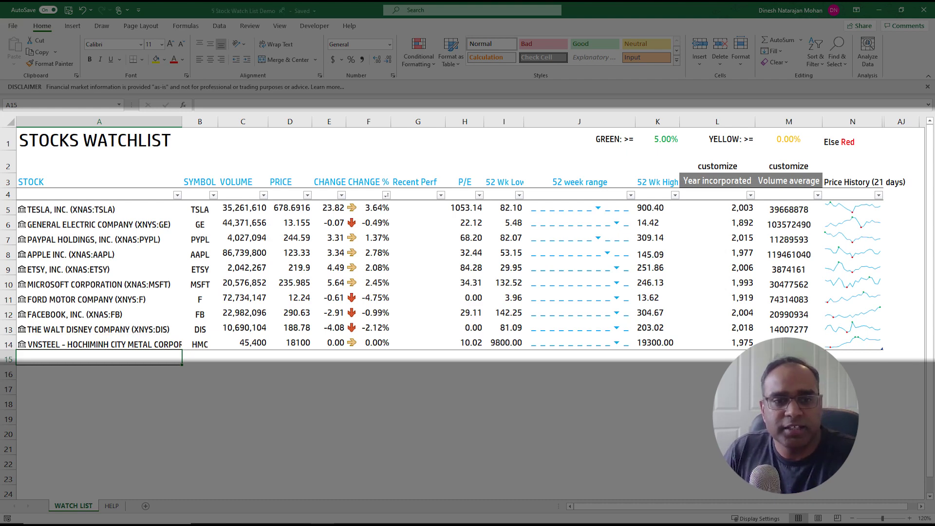
Inspect the exchange code in the full stock name of the HMC entry in A14.
left_click(99, 344)
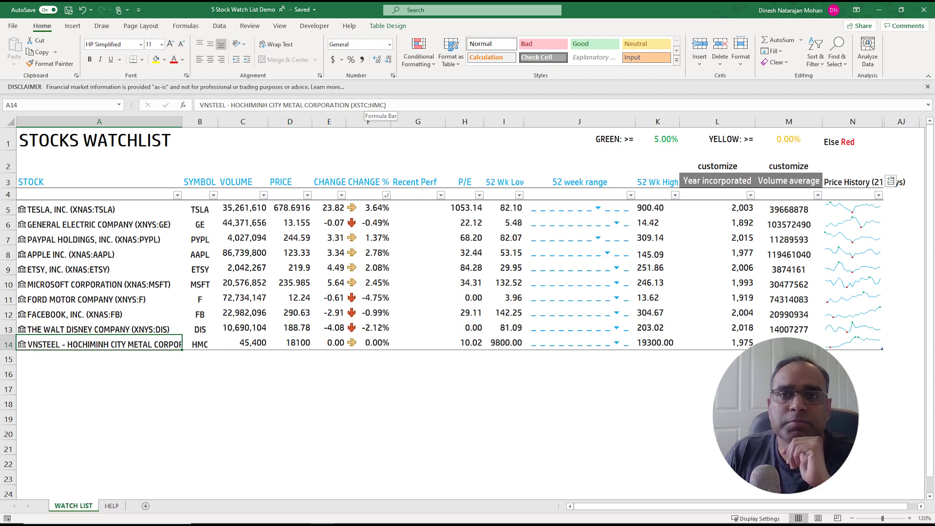
left_click(369, 105)
left_click_drag(369, 105, 353, 105)
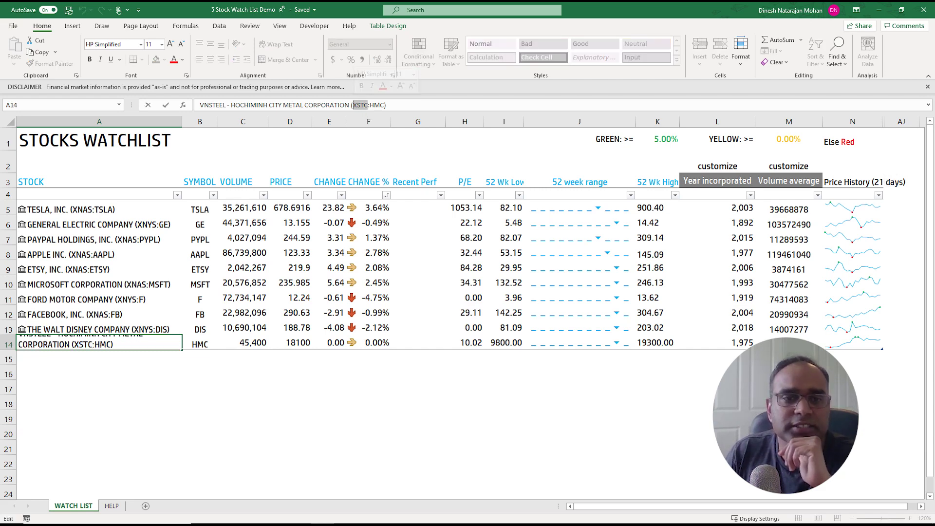
key("Escape")
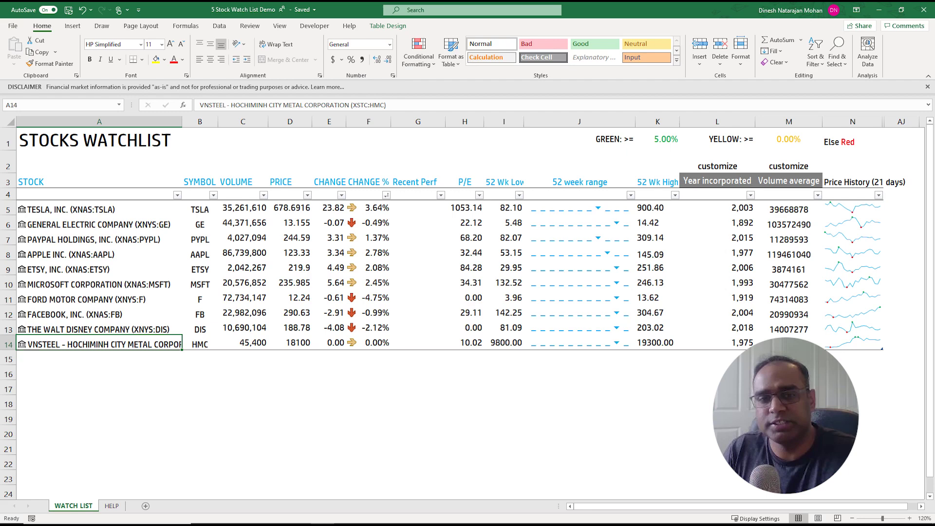
Change the data type of the stock in A14 by searching HMC and choosing the Honda Motor listing on the New York Stock Exchange.
right_click(155, 344)
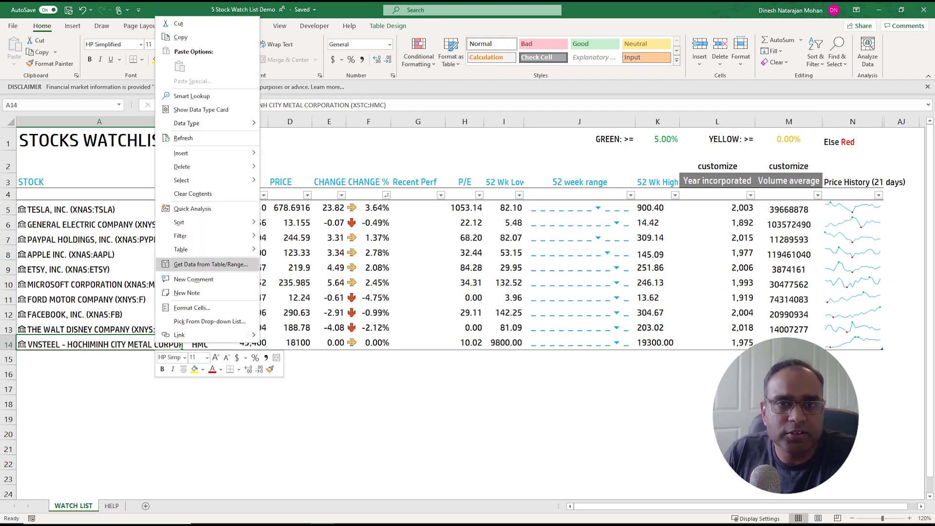
mouse_move(207, 123)
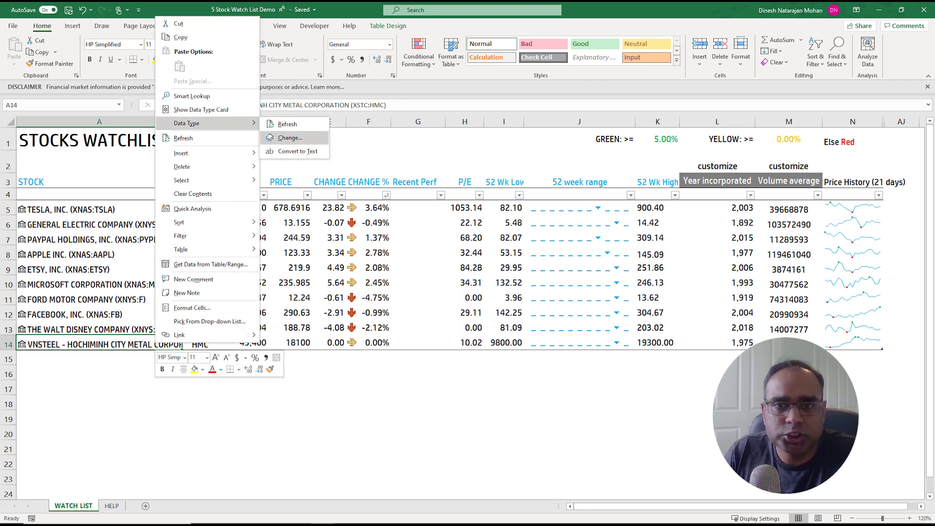
left_click(287, 138)
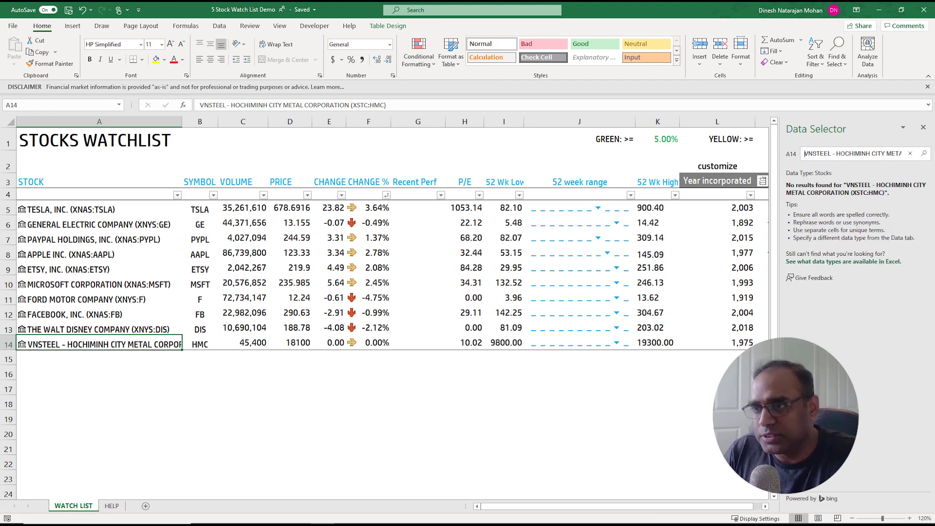
left_click(850, 154)
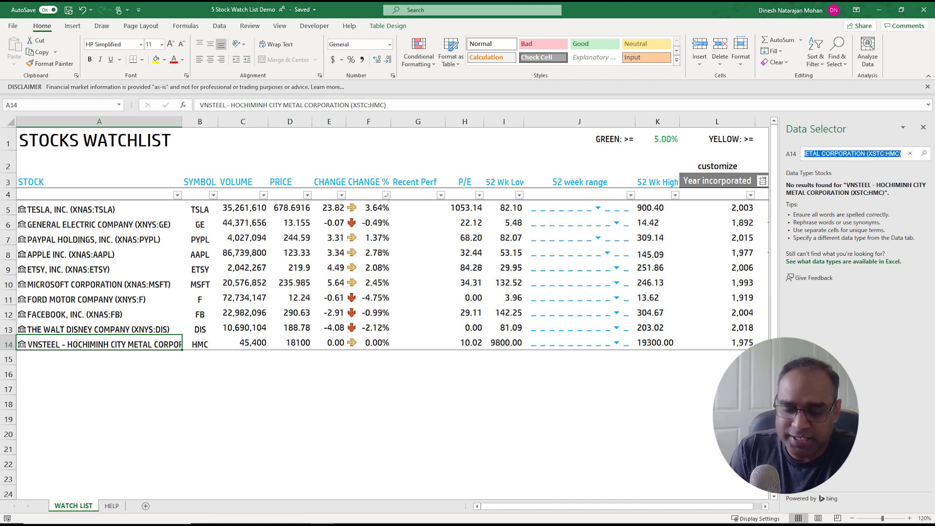
type("HMC")
key("Return")
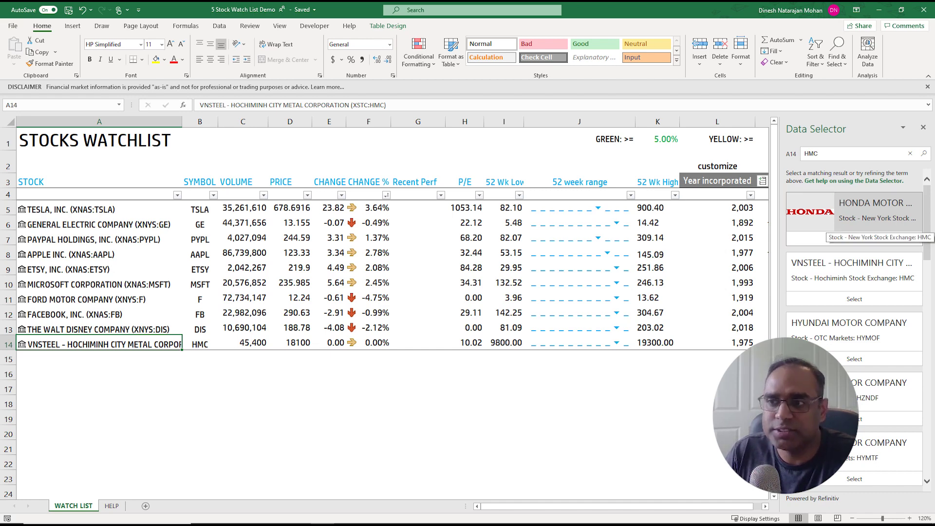
left_click(855, 239)
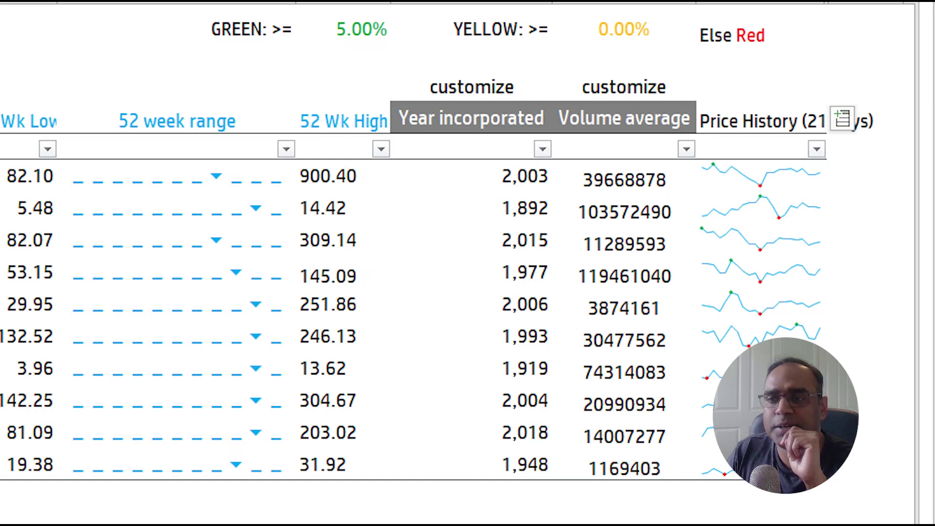
Set the Year incorporated custom column to Price (Extended Hours) and check the values it returns.
left_click(471, 117)
key("alt+Down")
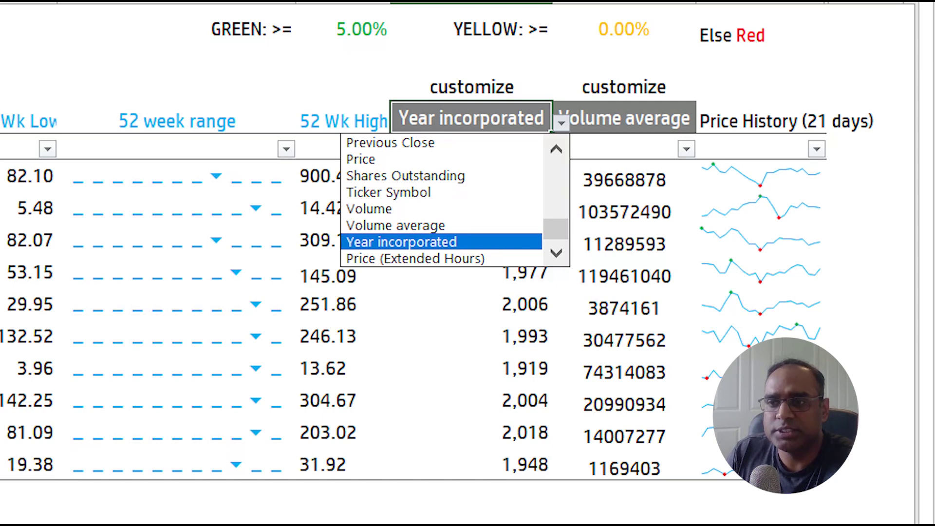
key("Down")
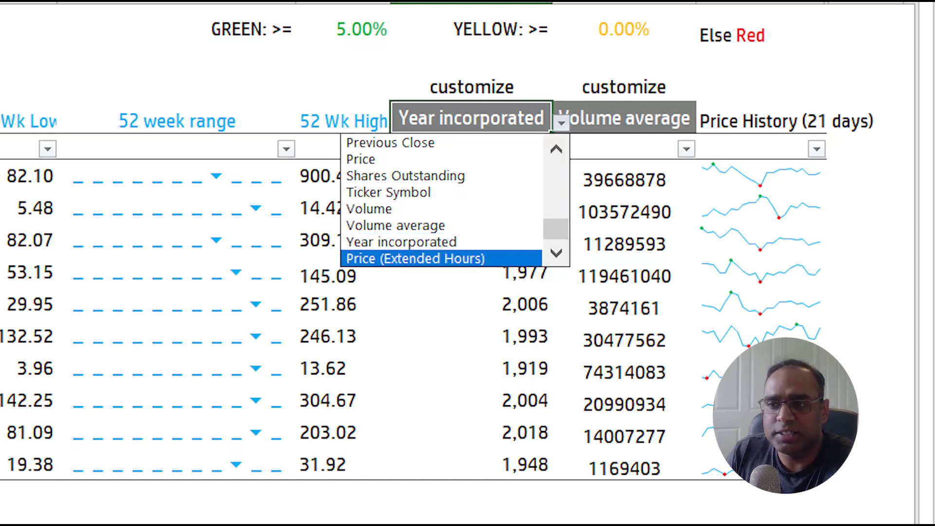
key("Return")
left_click(471, 271)
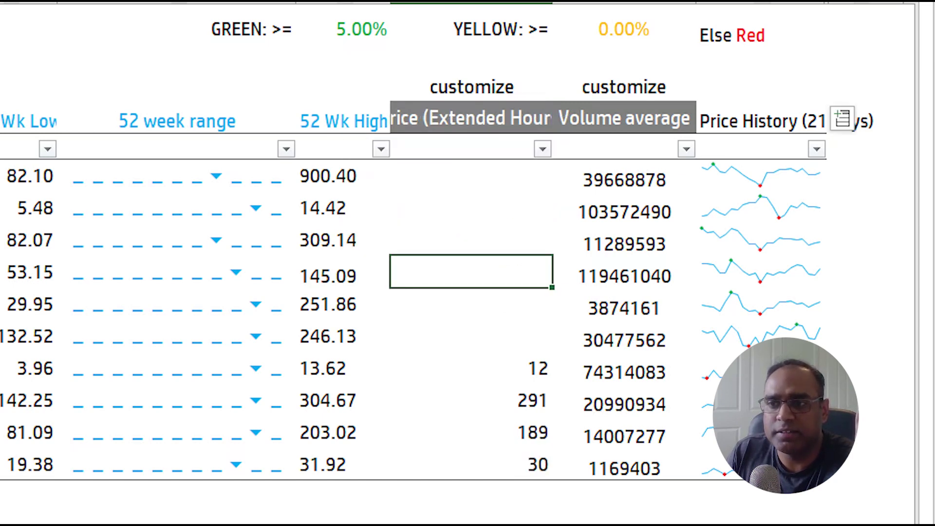
key("ctrl+Down")
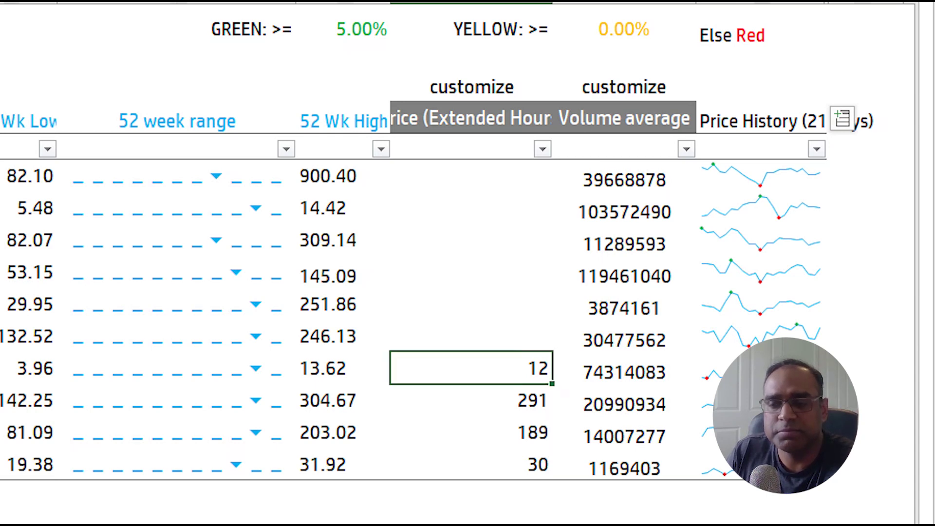
key("shift+Down")
key("shift+Down")
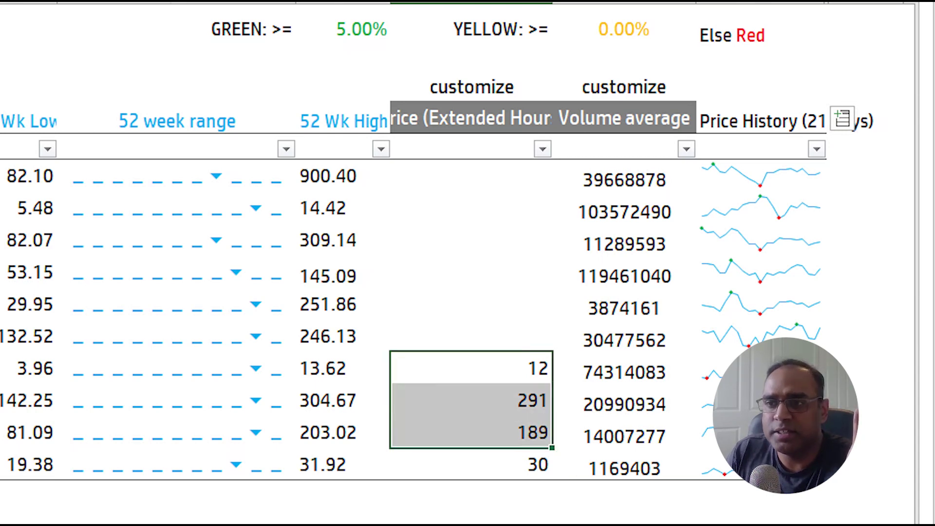
left_click(472, 176)
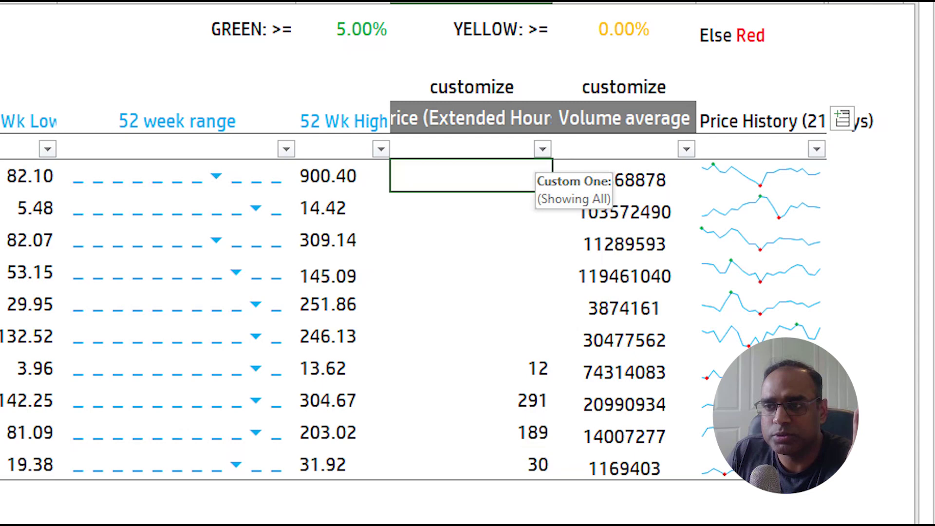
Switch the first custom column's field to Shares Outstanding.
left_click(555, 120)
left_click(561, 123)
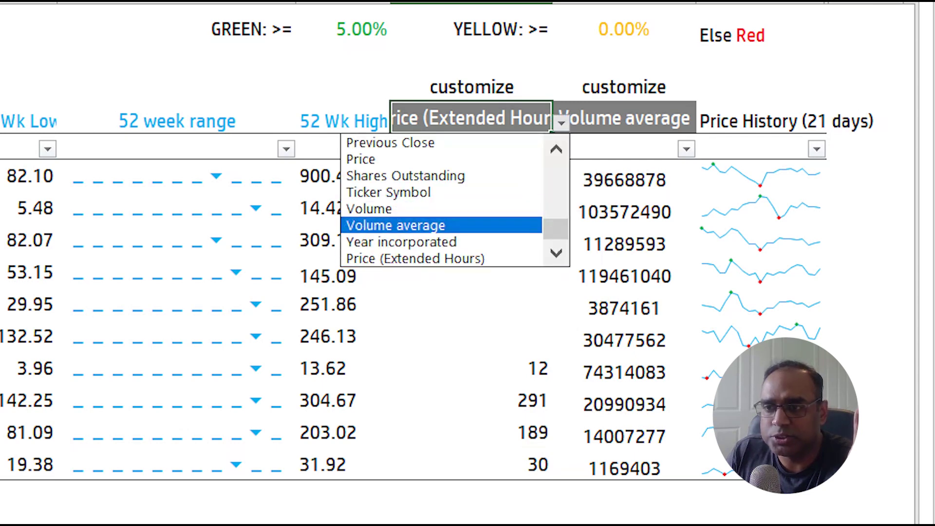
key("Up")
key("Up")
key("Up")
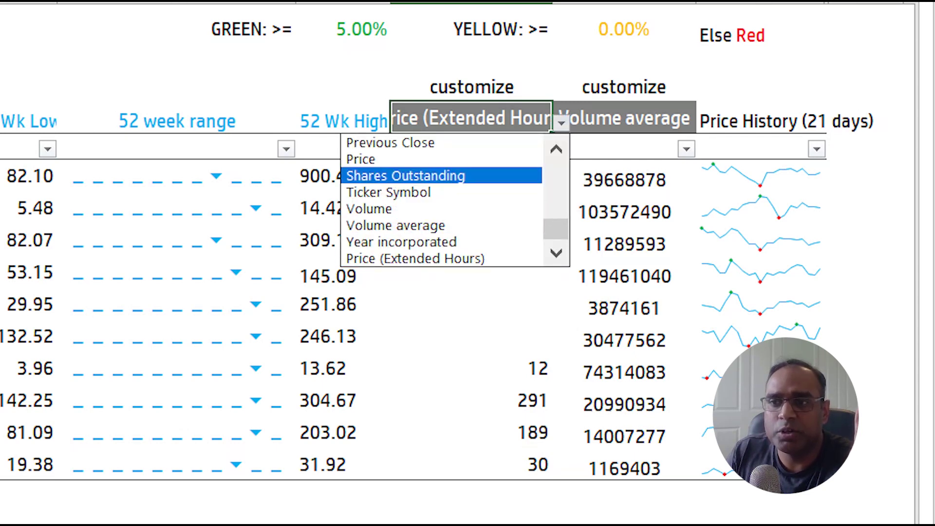
key("Return")
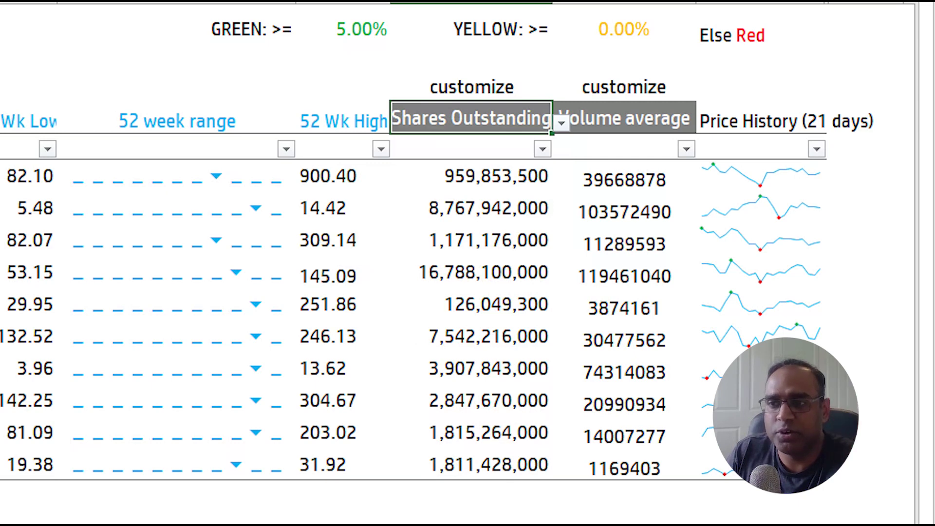
Switch the first custom column's field to Price.
left_click(562, 123)
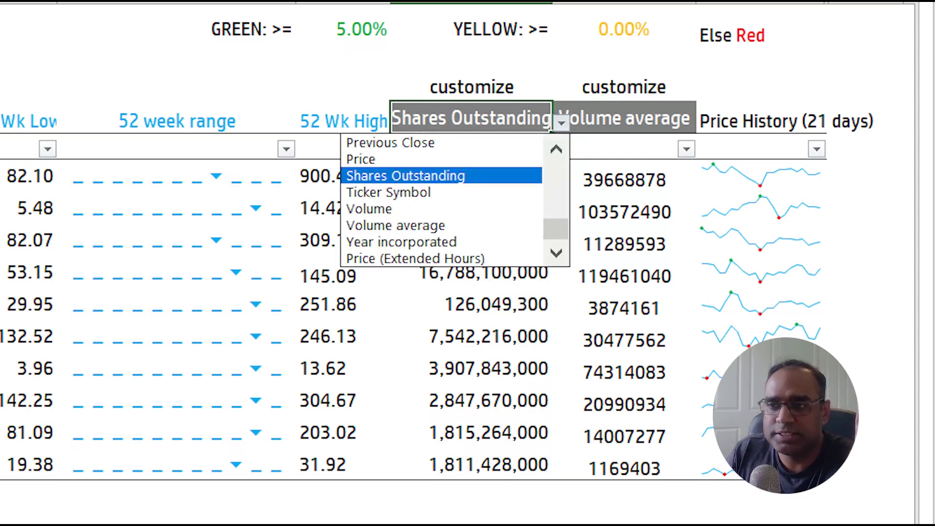
left_click(556, 148)
left_click(556, 149)
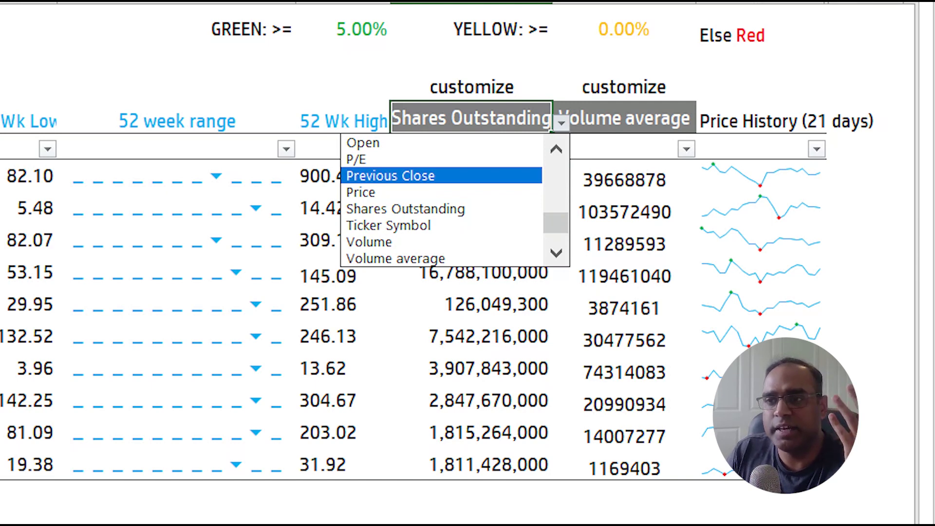
key("Down")
key("Return")
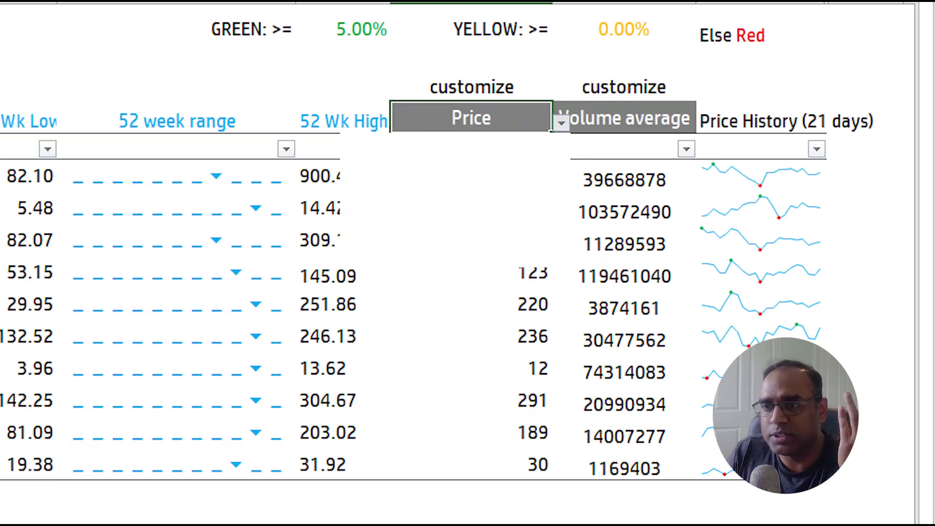
Set the first custom column's field to Previous Close and select its values for all listed stocks.
key("alt+Down")
key("Up")
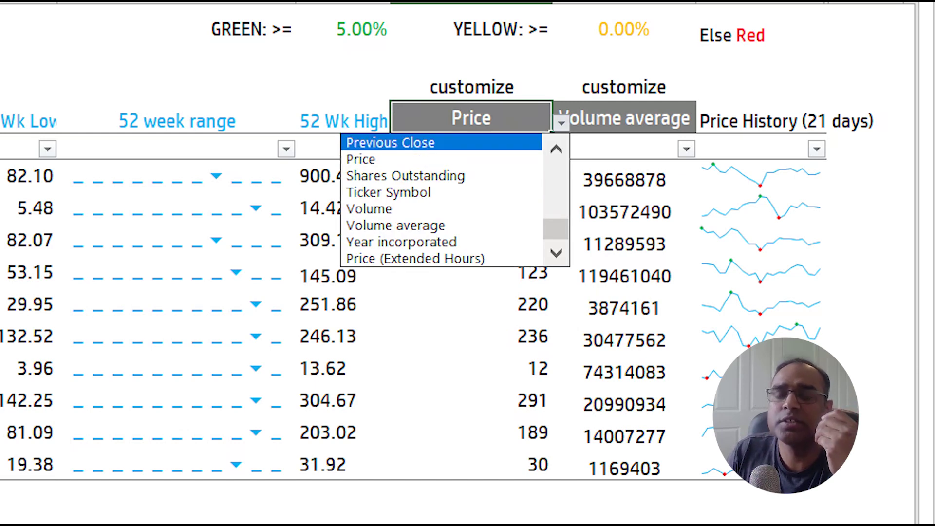
key("Return")
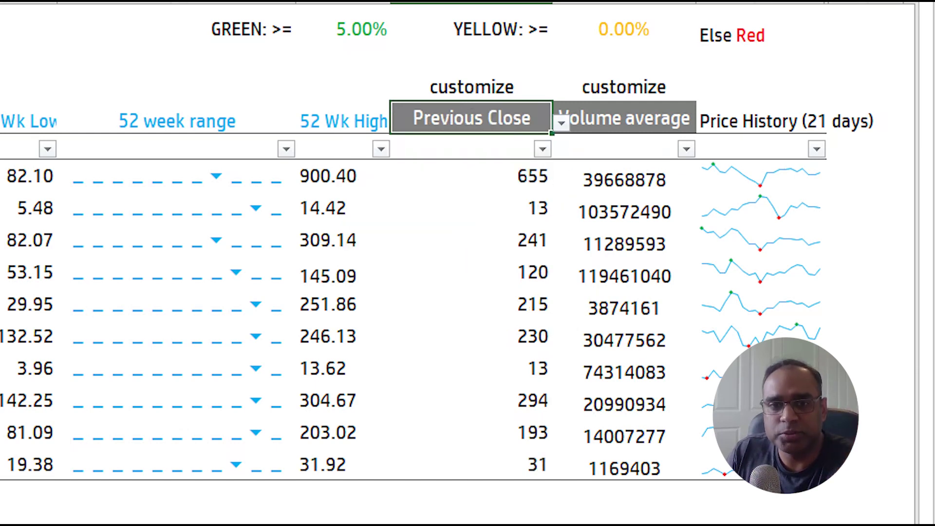
key("Down")
key("ctrl+shift+Down")
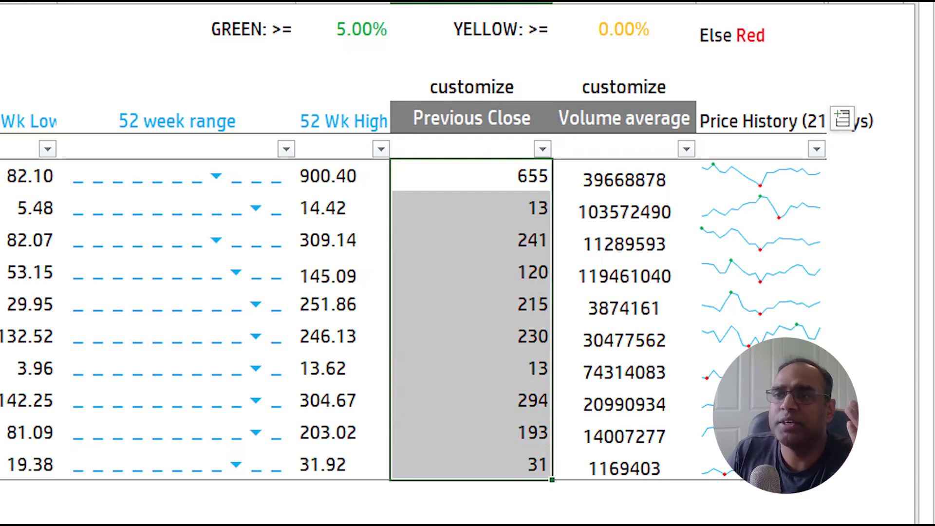
Review the other fields available for the first custom column, keeping Previous Close.
key("Up")
key("alt+Down")
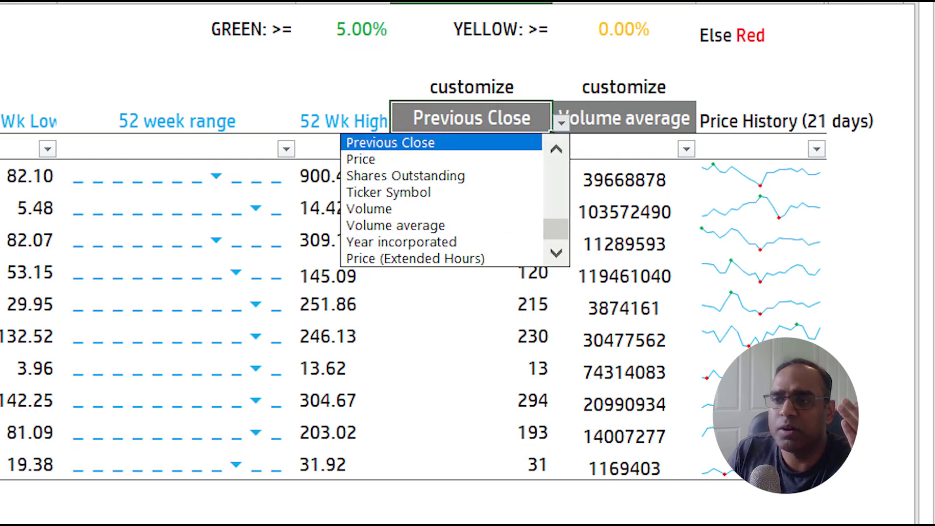
scroll(441, 199, "up", 5)
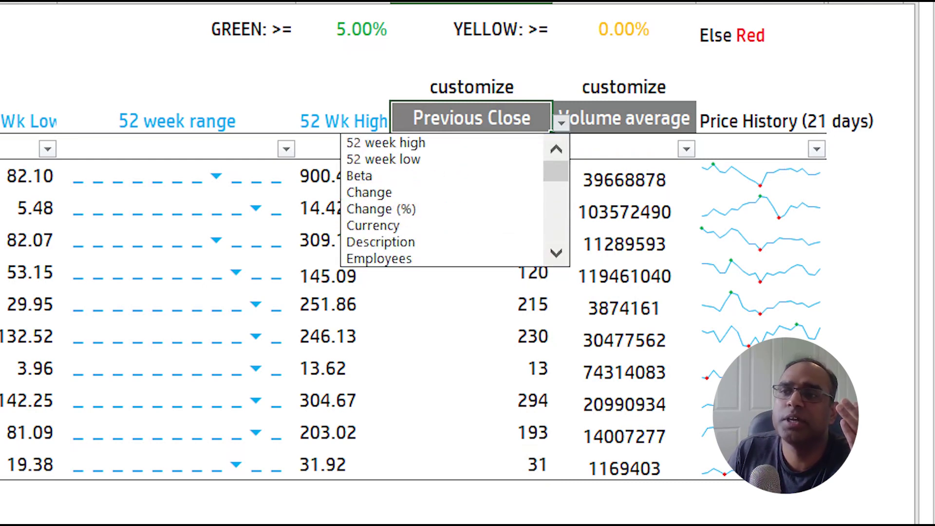
key("Escape")
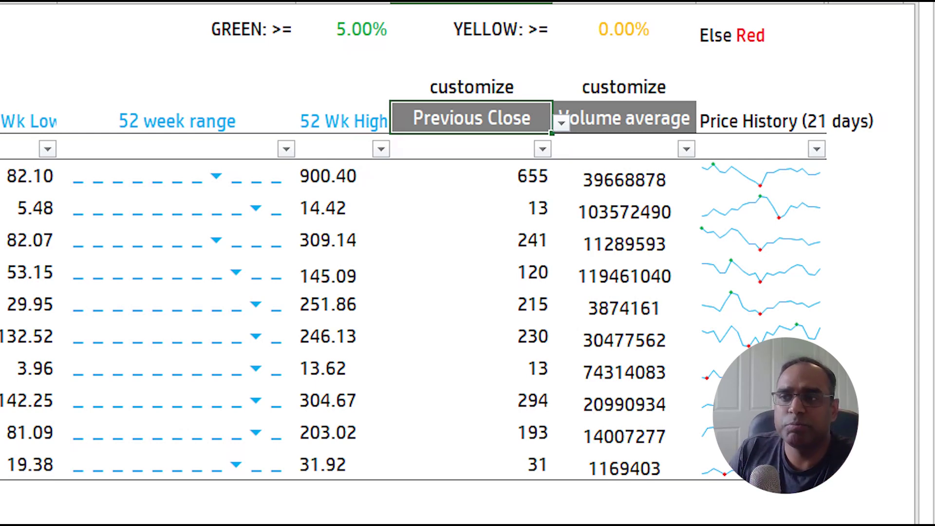
Set the second custom column's field to Beta.
left_click(624, 117)
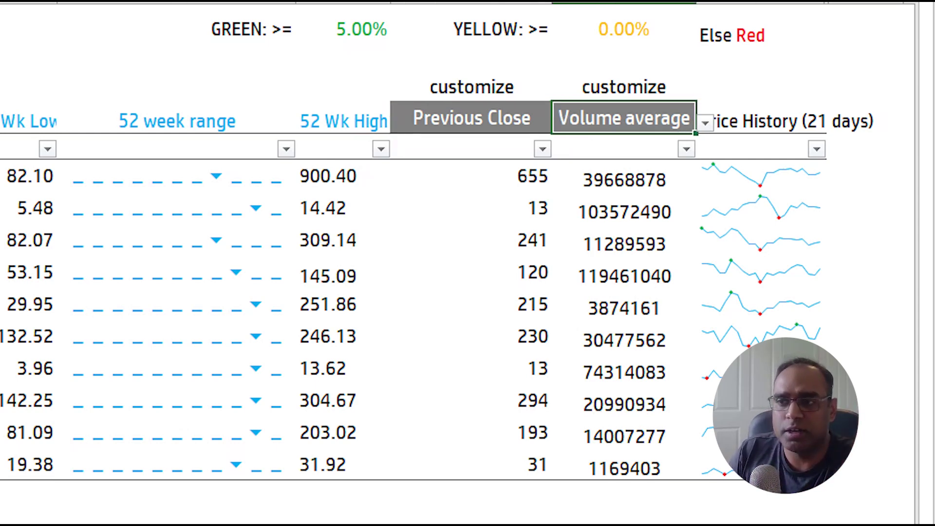
left_click(705, 122)
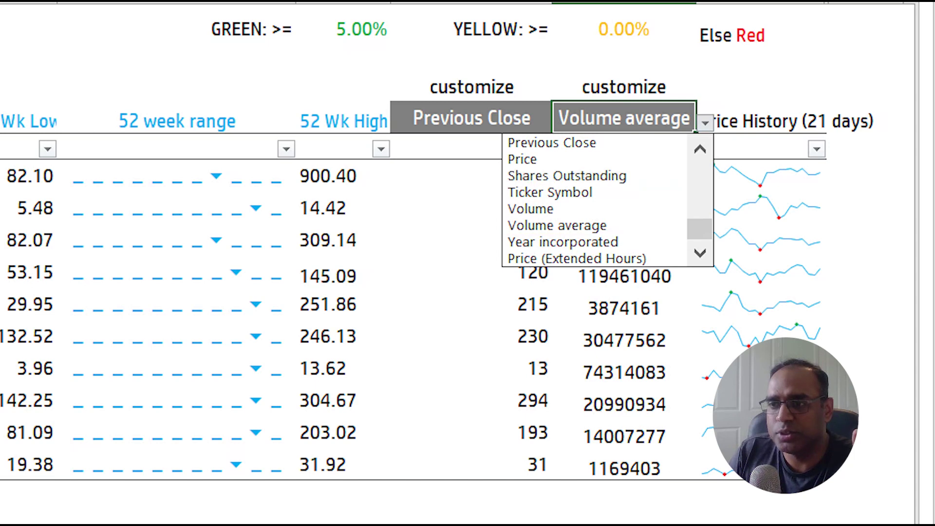
left_click_drag(700, 229, 699, 171)
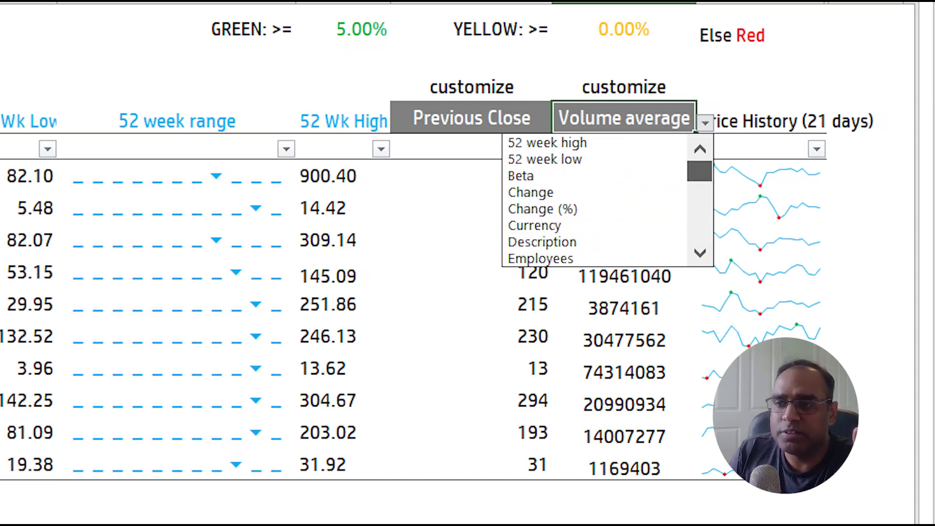
left_click(521, 176)
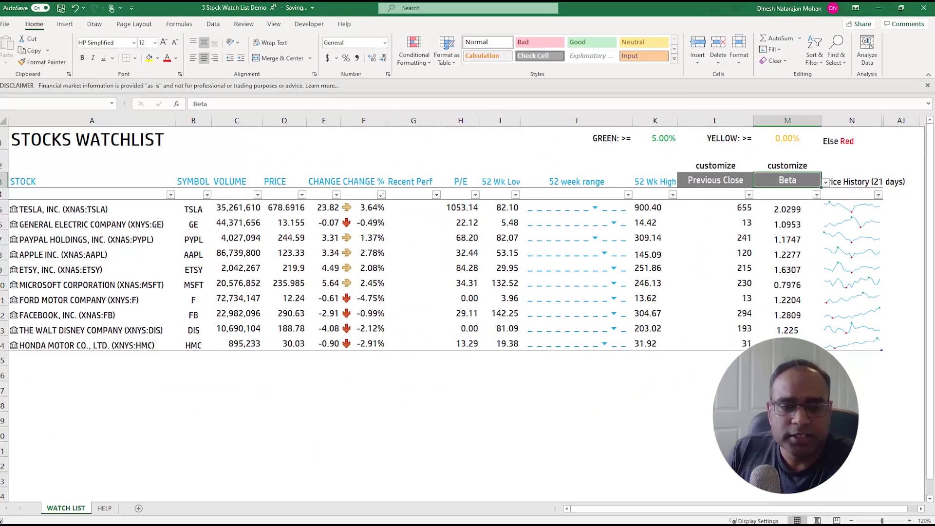
Open the HELP sheet and select the full list of fields in the Attribute table.
left_click(112, 506)
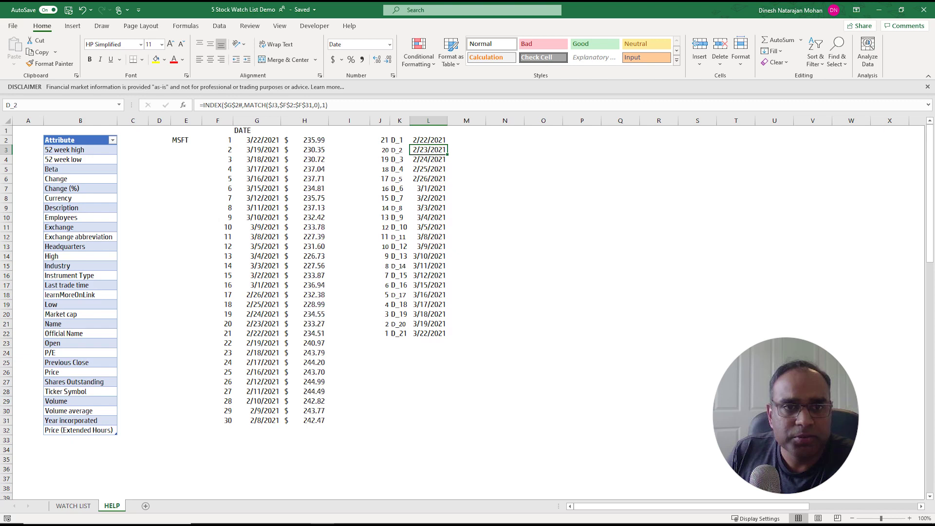
left_click_drag(80, 149, 80, 430)
left_click(132, 275)
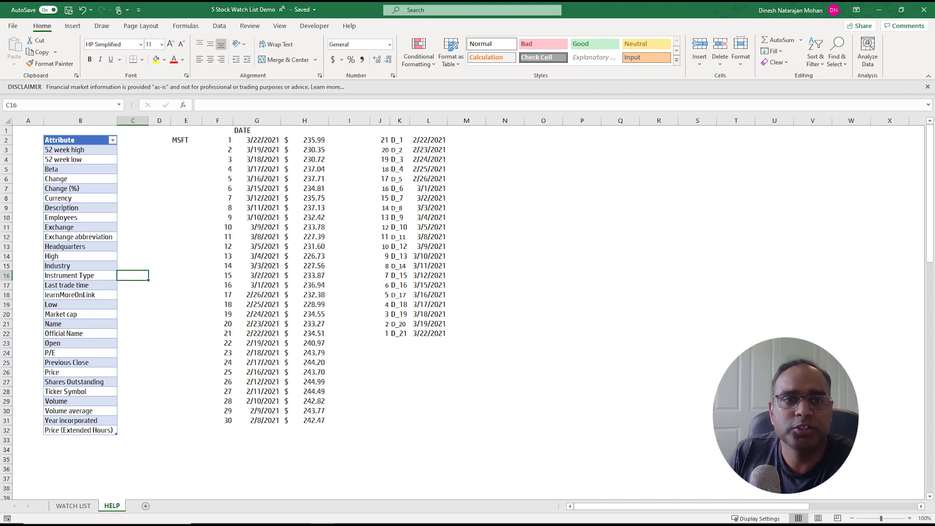
left_click_drag(81, 149, 81, 430)
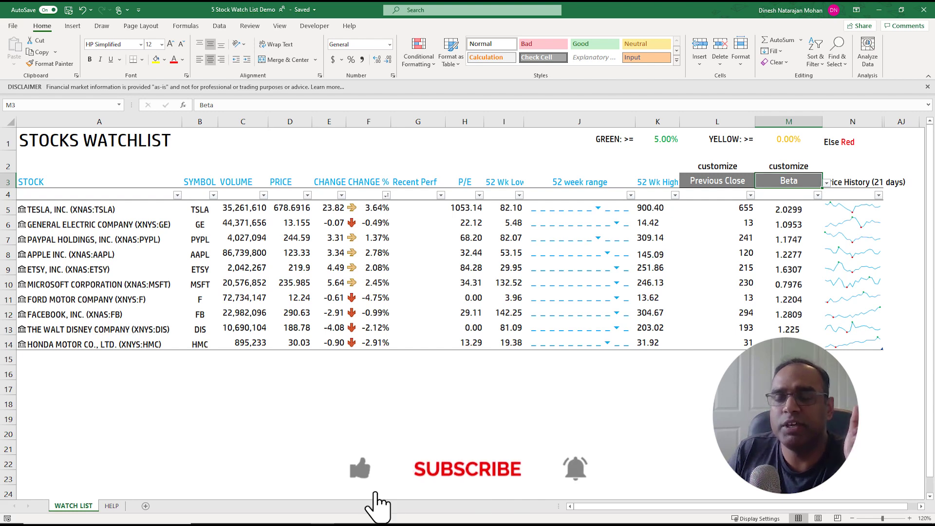
On the WATCH LIST sheet, check the first custom column's field choices, keeping Previous Close.
key("Left")
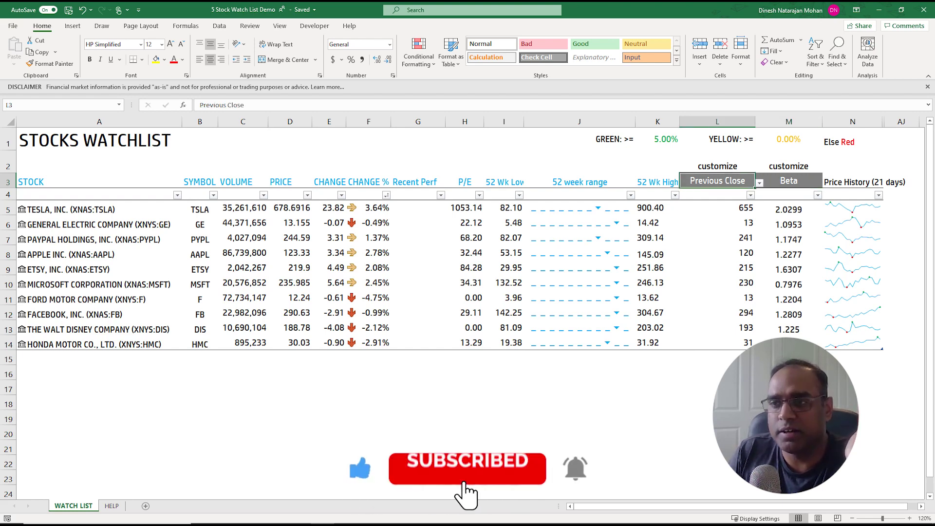
key("alt+Down")
key("Escape")
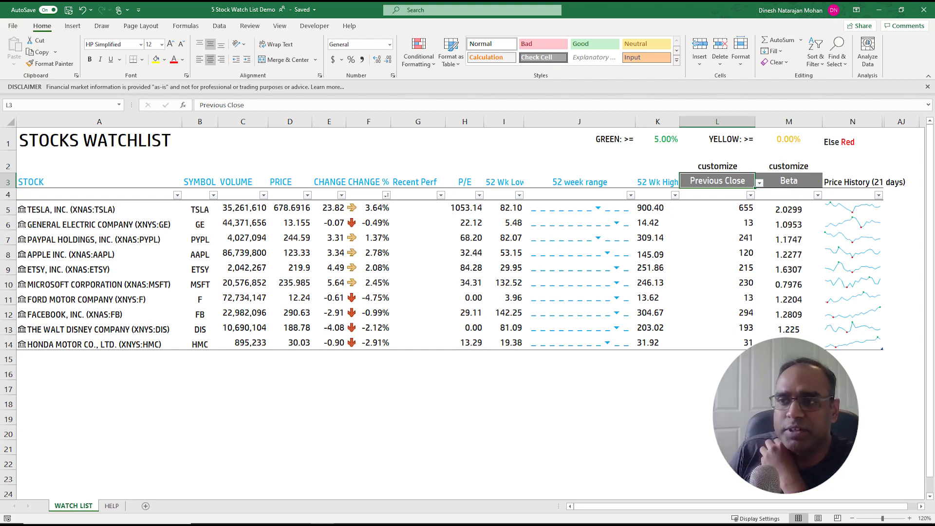
Select the Price History (21 days) header and enlarge the view to 175% to examine the trend lines.
left_click(853, 181)
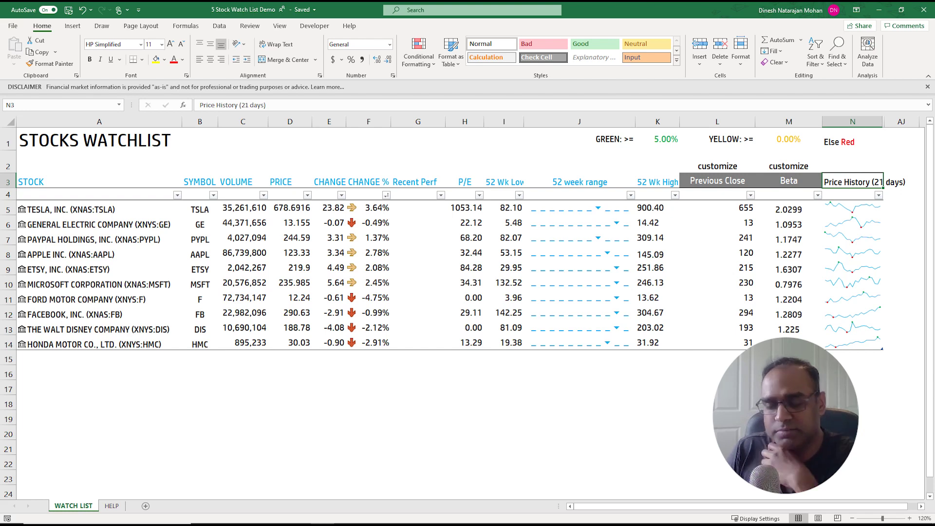
scroll(463, 308, "up", 3)
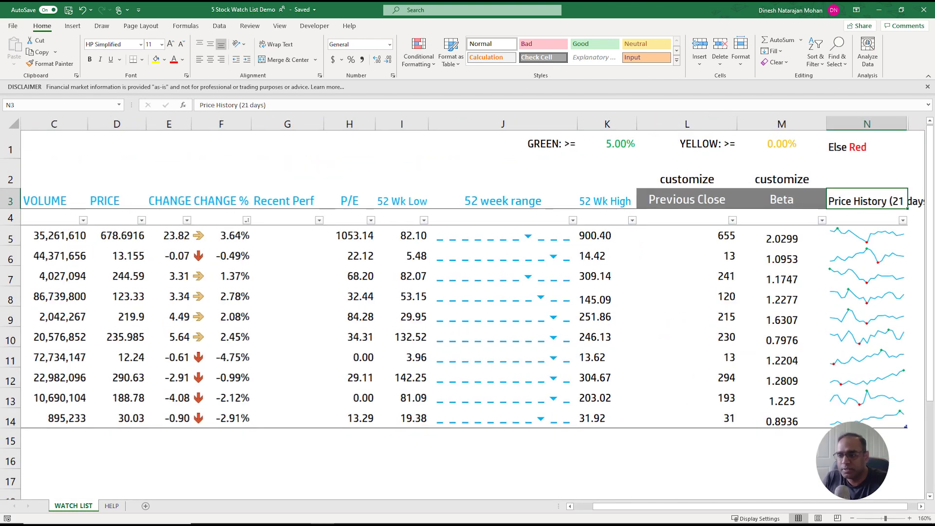
scroll(462, 312, "right", 1)
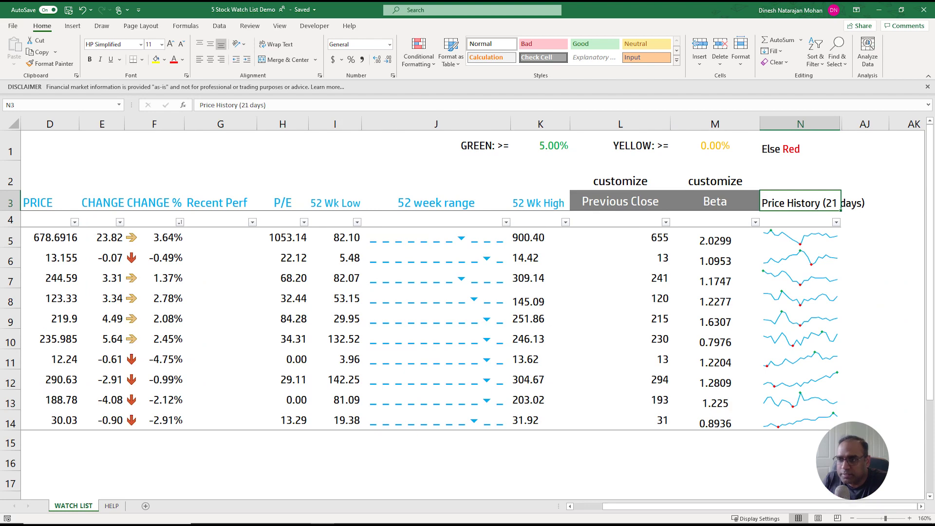
scroll(463, 312, "up", 1, "ctrl")
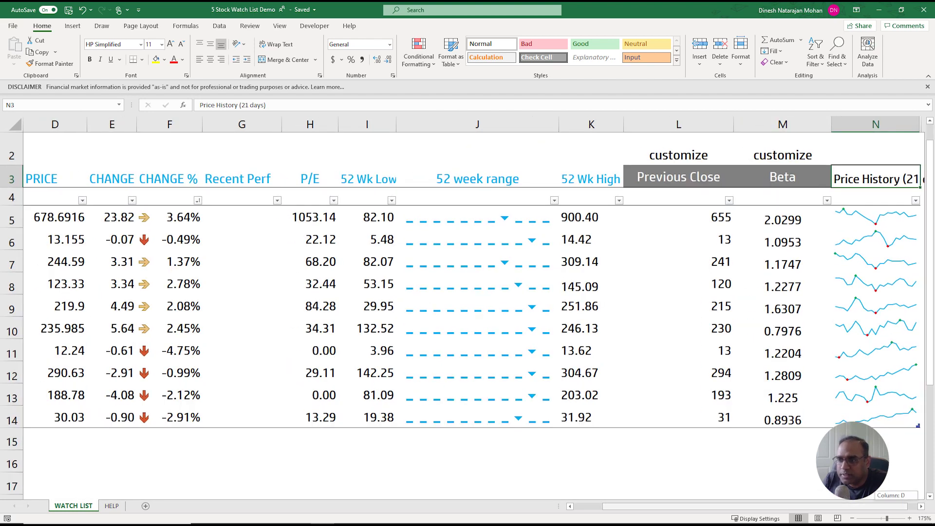
scroll(463, 312, "right", 1)
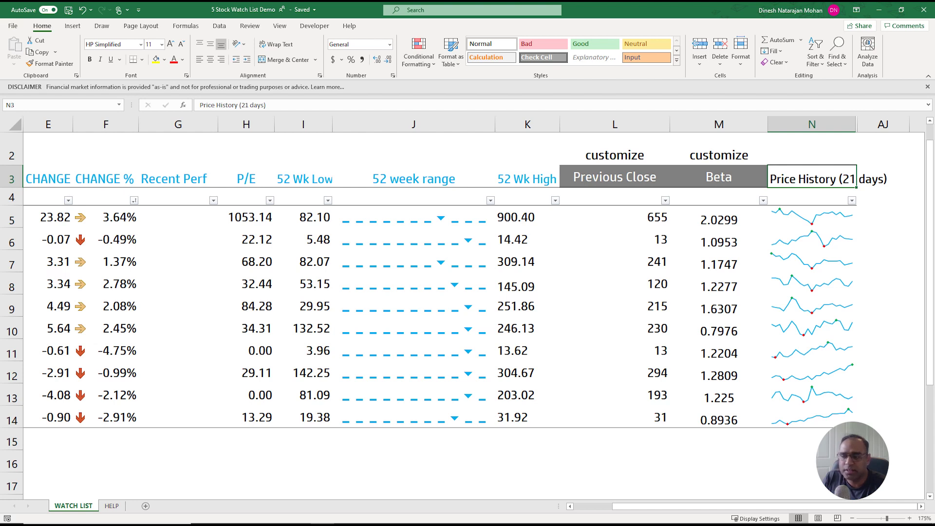
Inspect the formulas in the Facebook row for 52 Wk High, Recent Perf and Price.
left_click(527, 372)
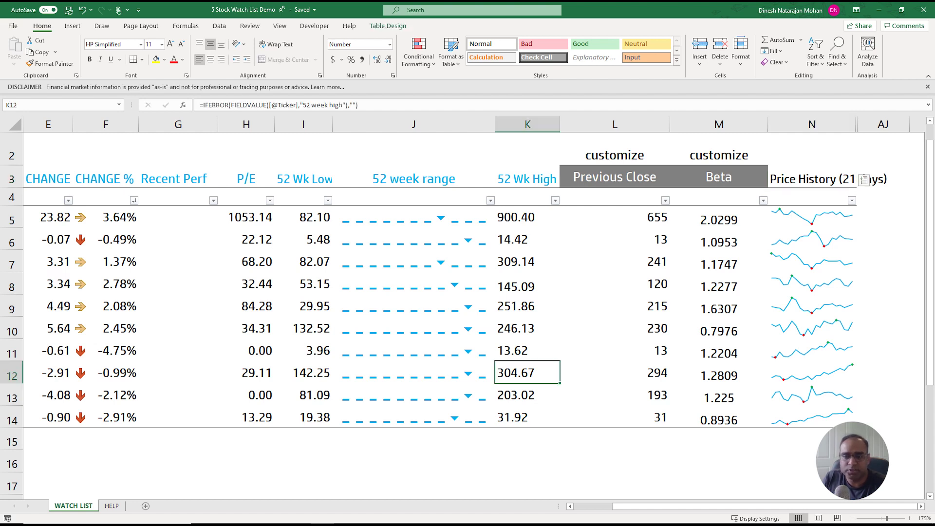
key("Left")
key("Left")
key("Left")
key("Left")
key("Left")
key("Left")
key("Left")
key("Left")
key("Left")
key("Left")
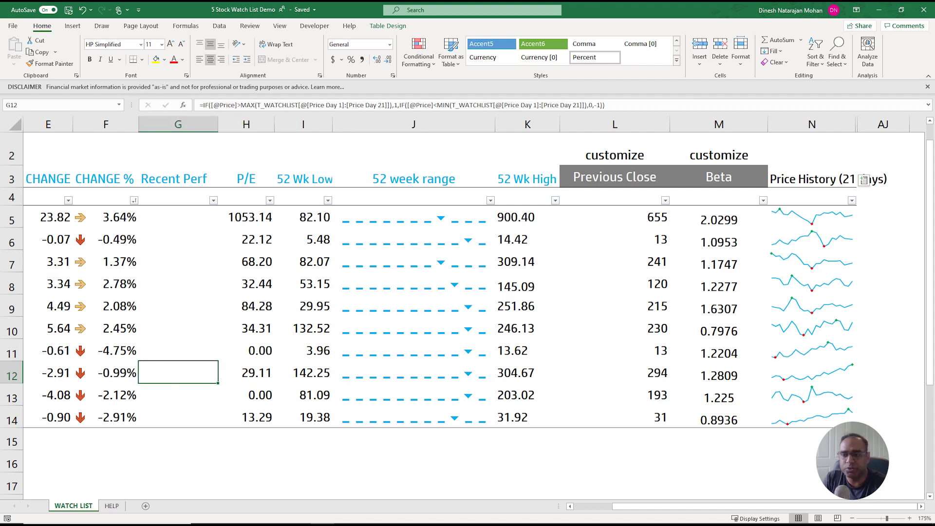
key("Right")
key("Right")
key("Right")
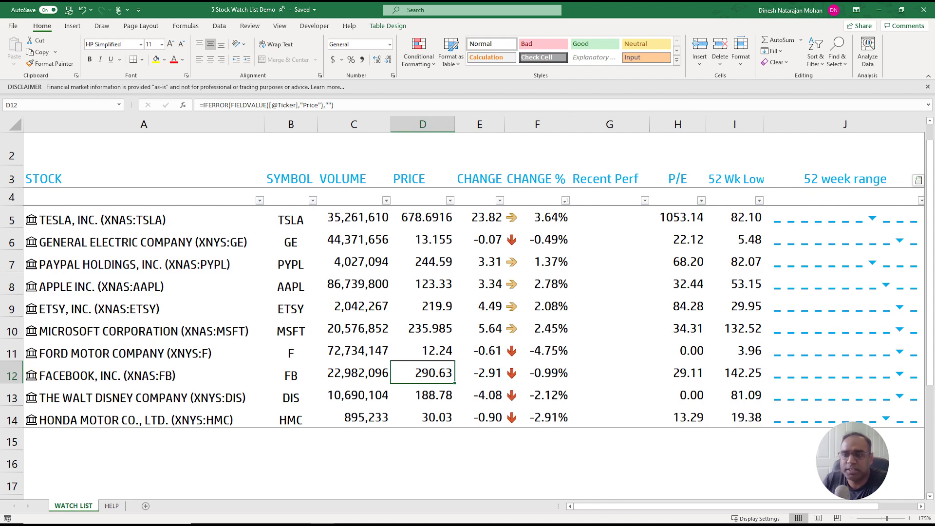
Select the Facebook row's price history sparkline and review the watchlist columns from Stock through Price History.
left_click_drag(613, 506, 638, 506)
left_click(812, 373)
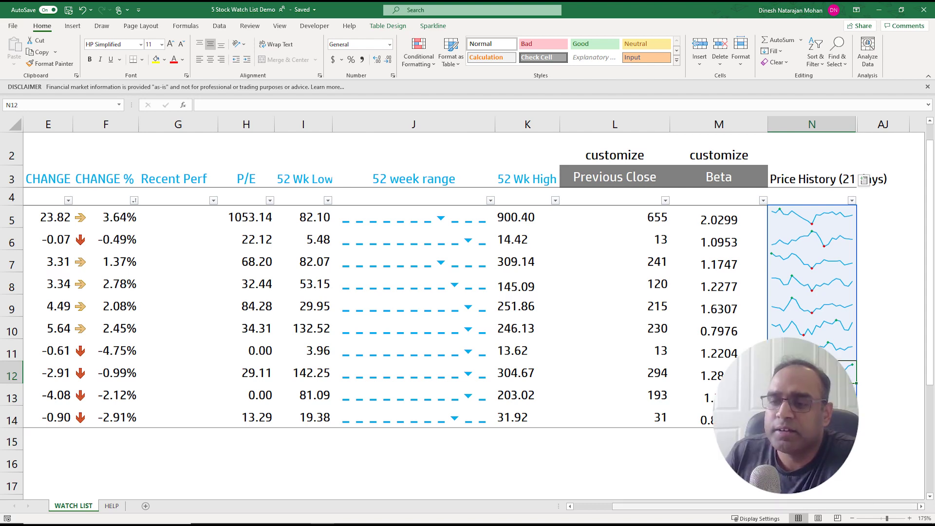
left_click_drag(752, 506, 713, 506)
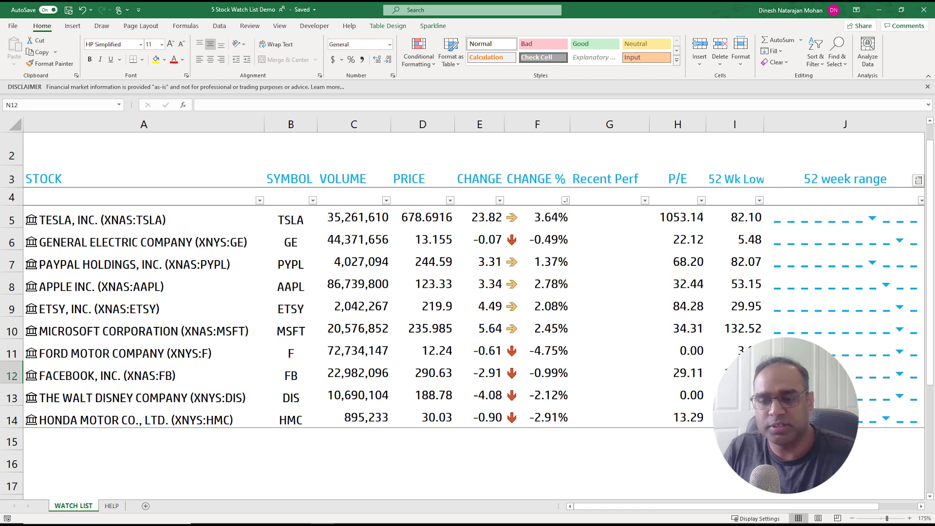
scroll(463, 309, "down", 1)
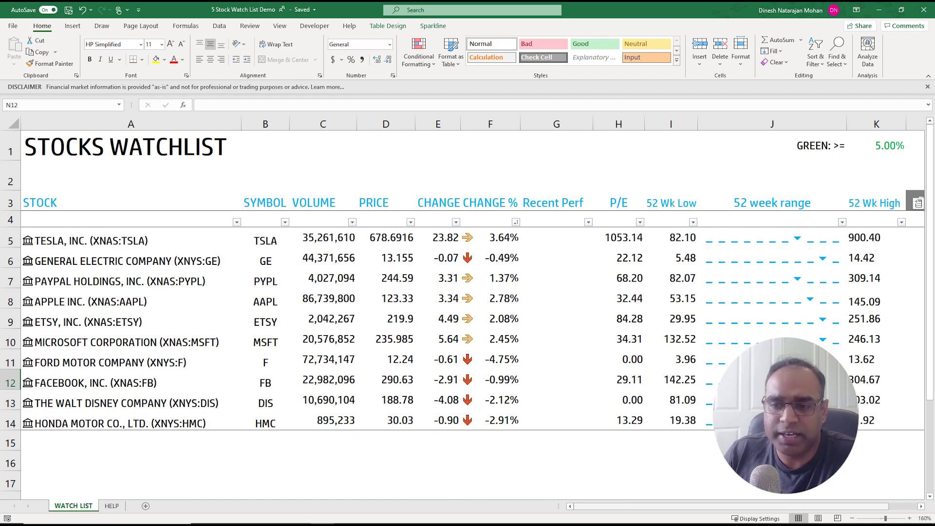
left_click_drag(602, 506, 635, 507)
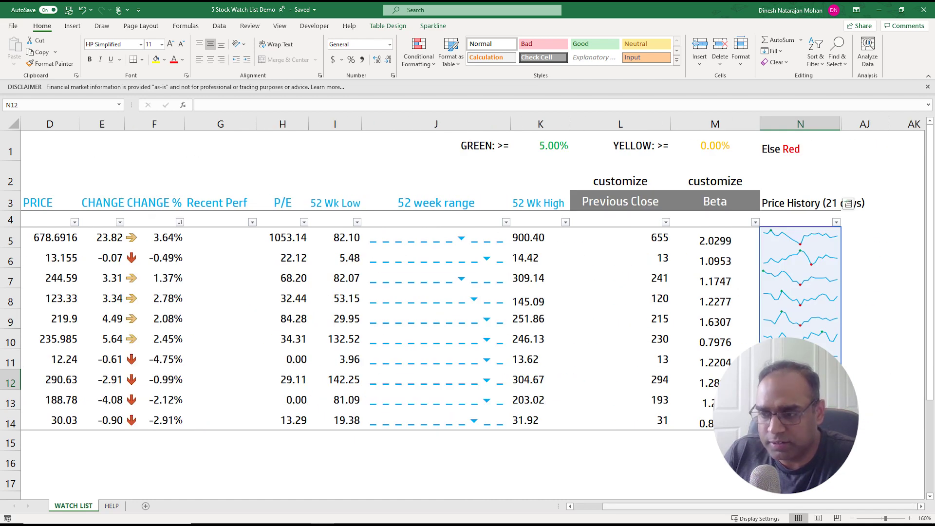
scroll(472, 314, "right", 3)
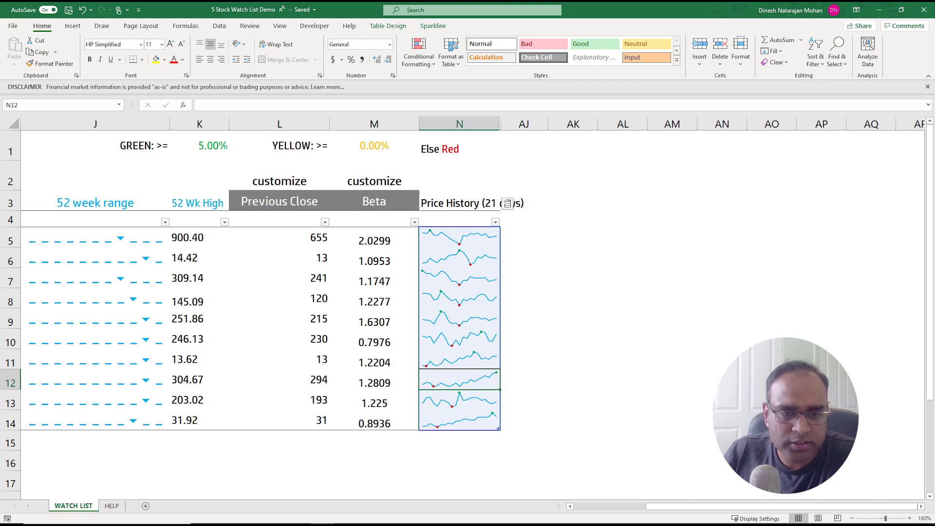
On the HELP sheet, inspect the STOCKHISTORY formula for MSFT in G2 and select the dates in G2:G31.
left_click(112, 506)
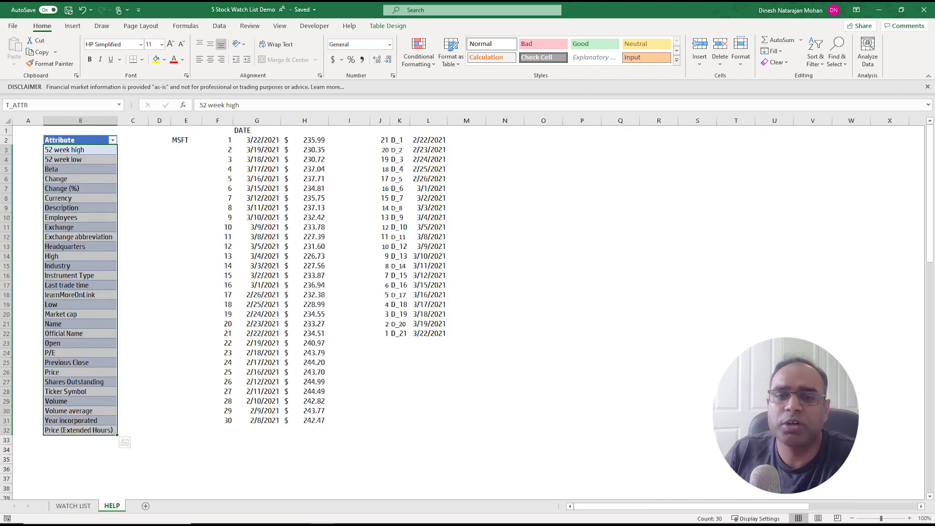
left_click(257, 459)
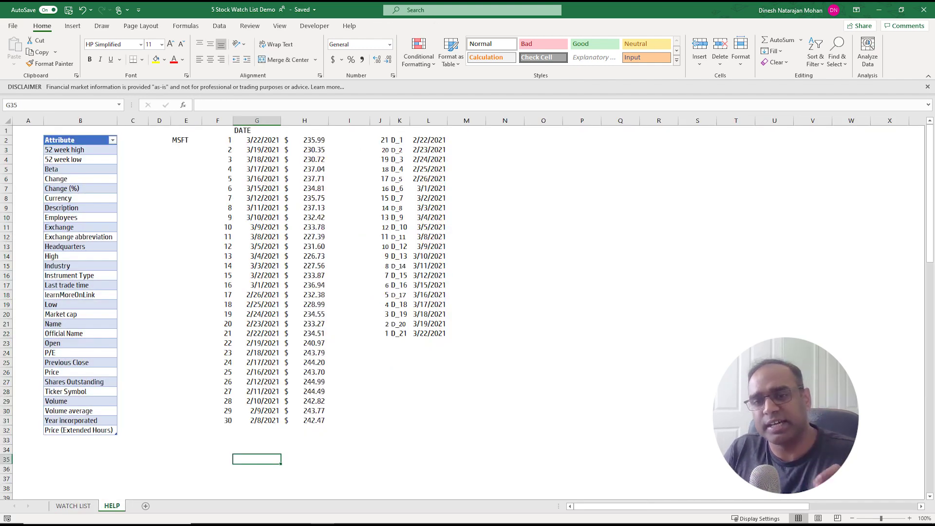
left_click(217, 140)
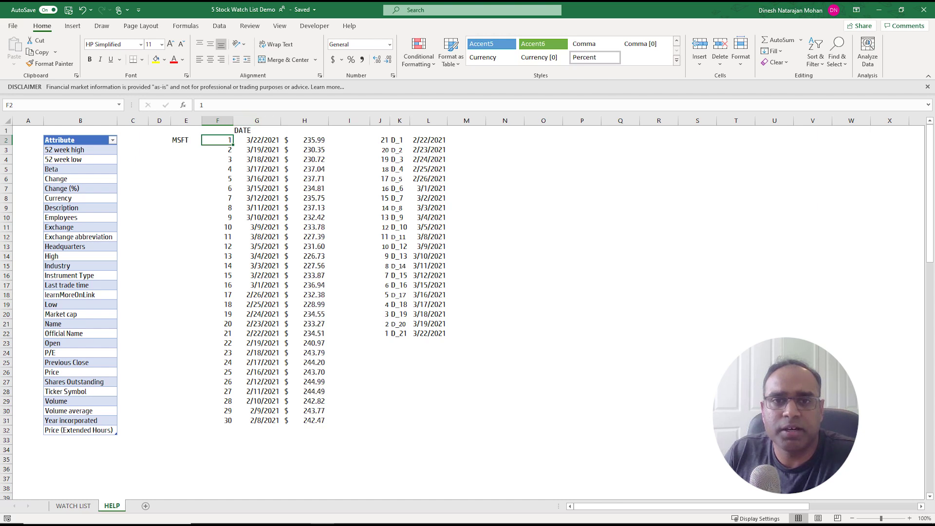
left_click(256, 139)
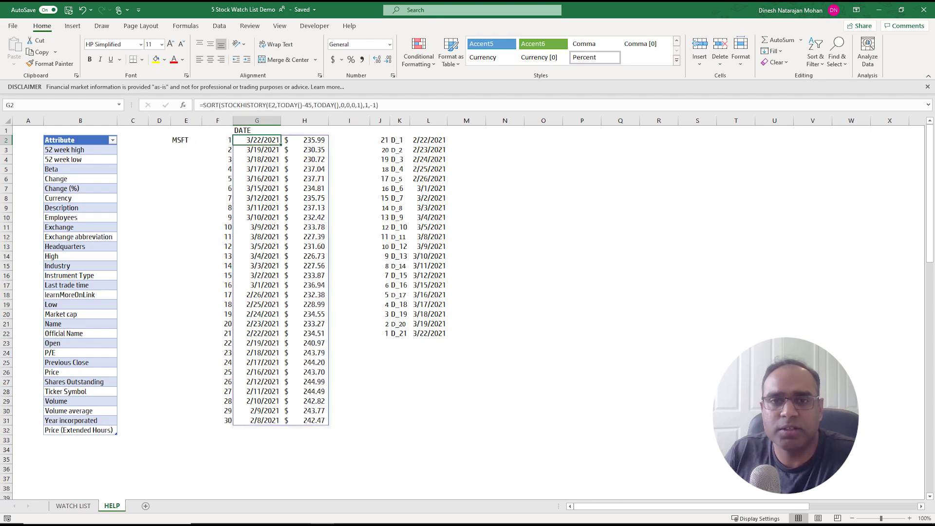
key("F2")
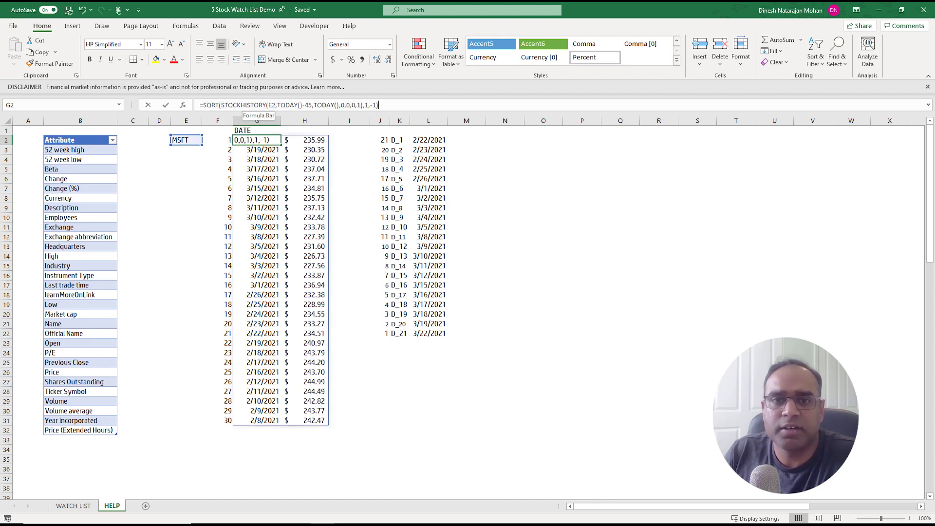
key("Escape")
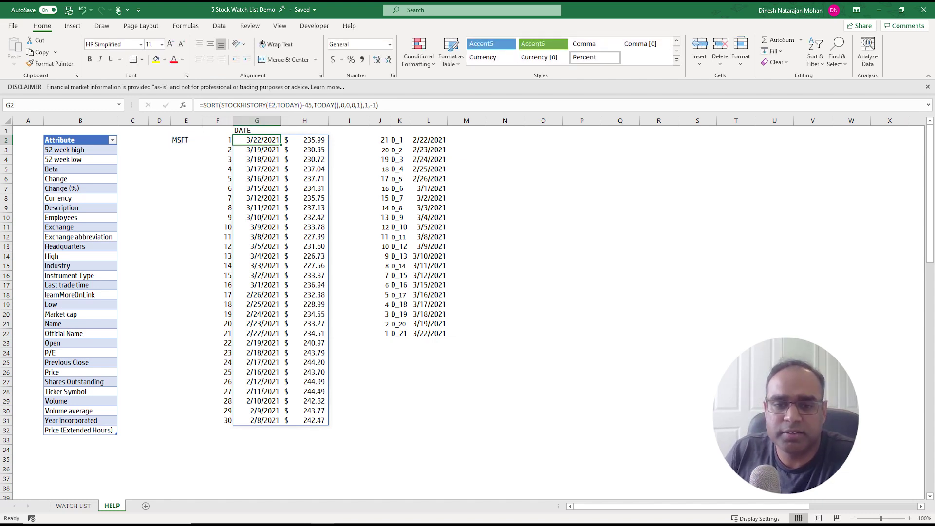
left_click_drag(257, 421, 256, 140)
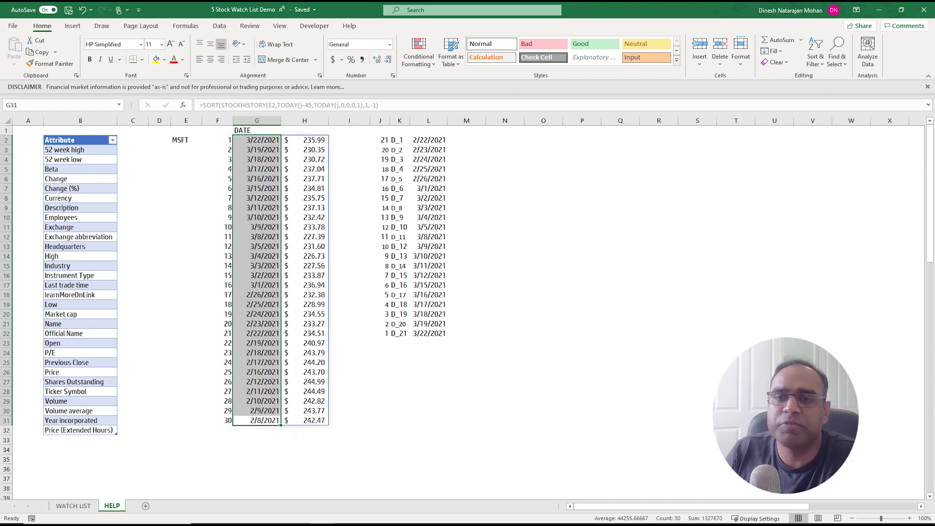
Select the 21 dates in L2:L22 and inspect the INDEX/MATCH formulas of the named cells D_1, D_2 and D_21.
left_click_drag(429, 140, 429, 333)
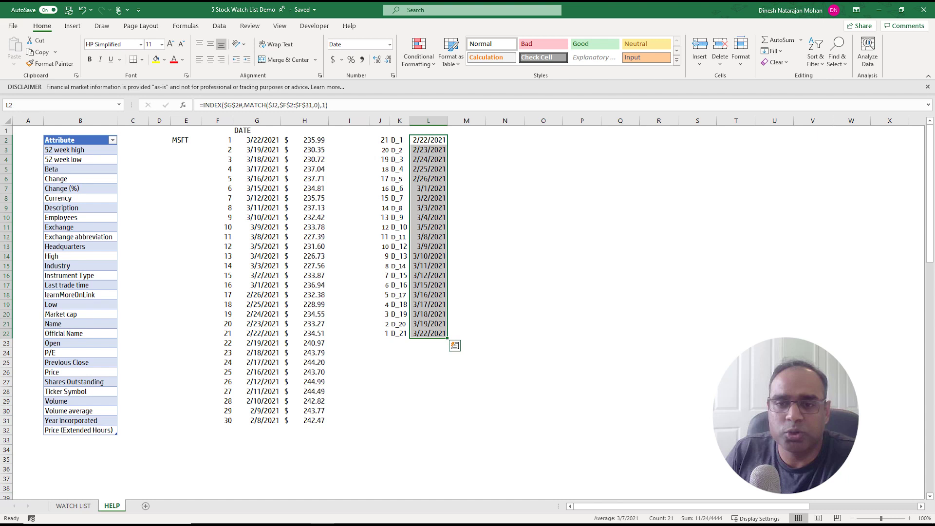
left_click(429, 334)
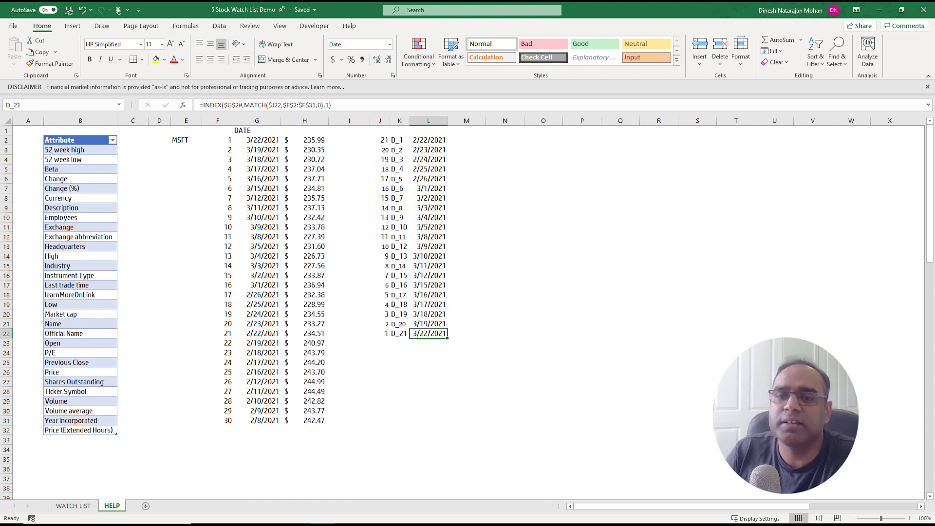
left_click_drag(428, 333, 428, 140)
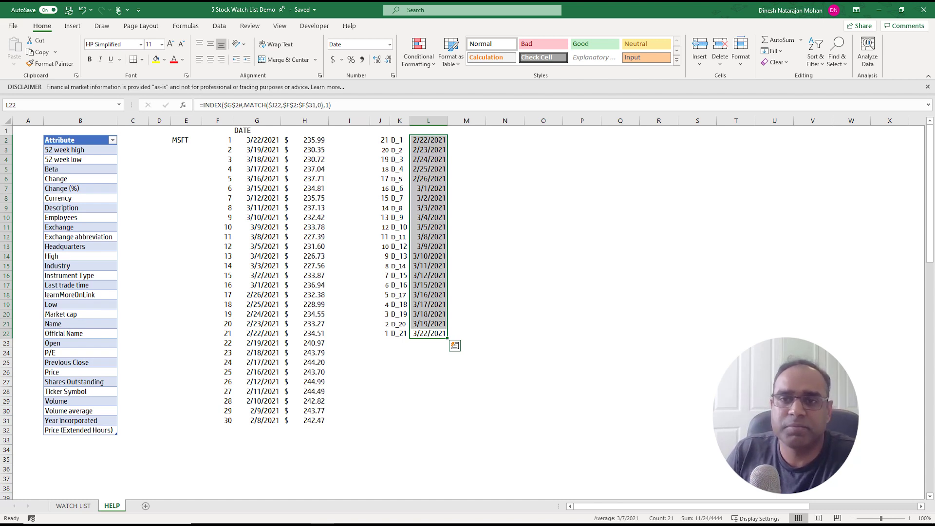
left_click(429, 140)
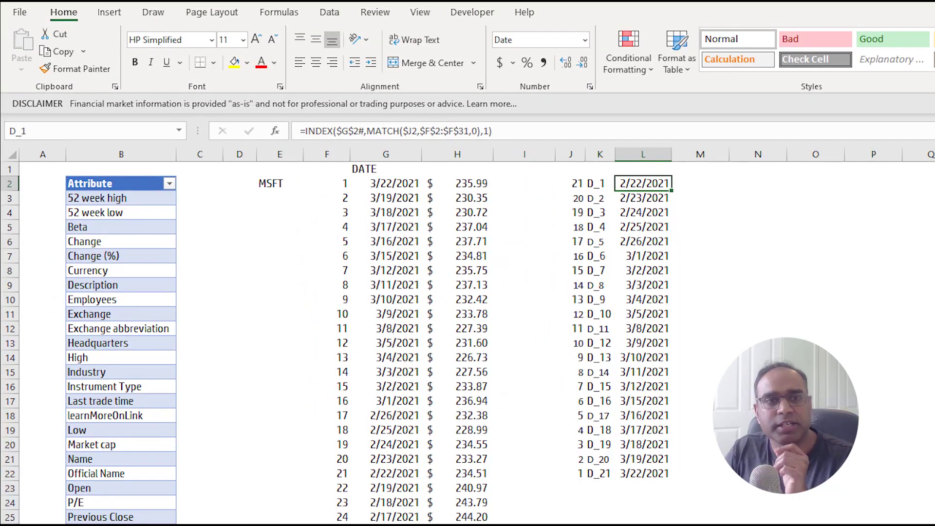
key("Down")
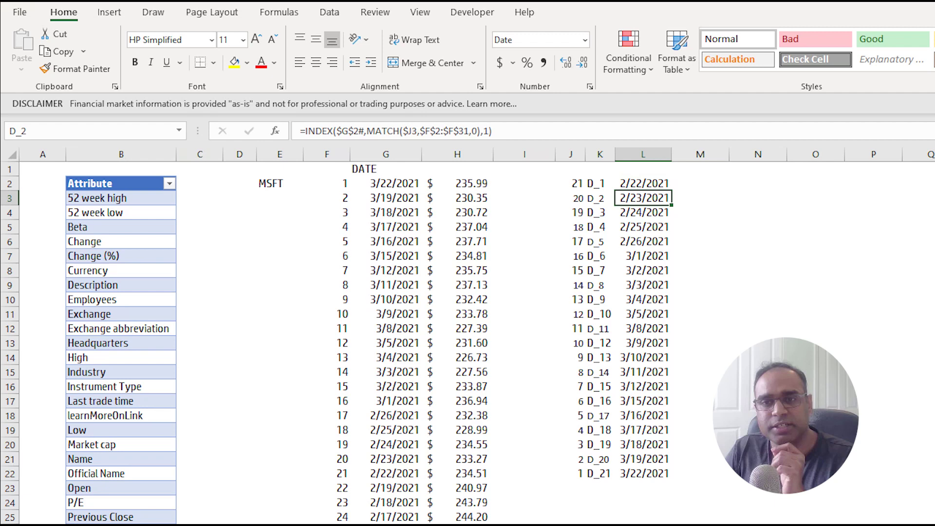
key("ctrl+Down")
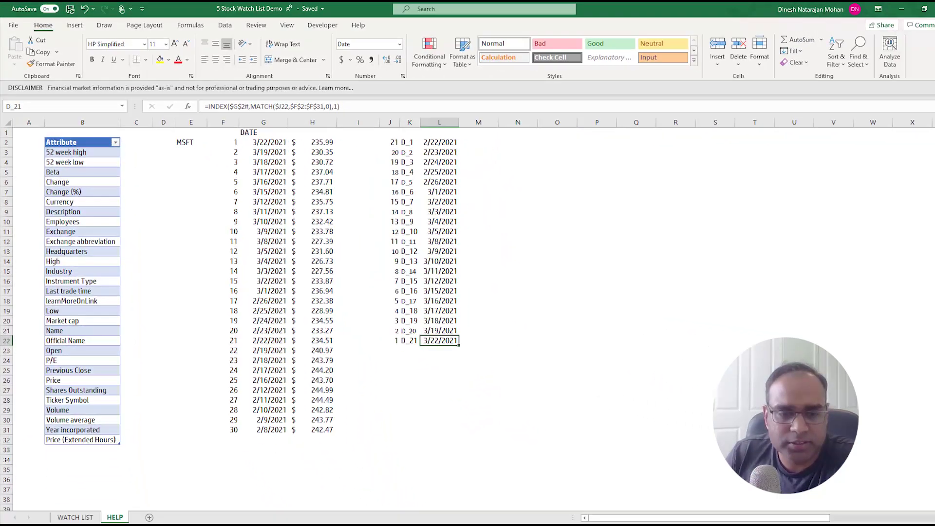
Hide the HELP sheet.
right_click(112, 506)
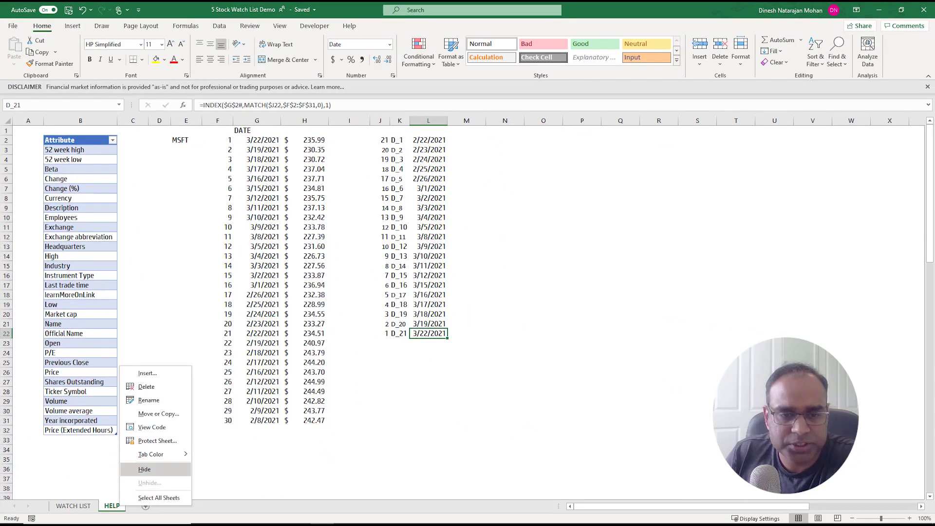
left_click(144, 469)
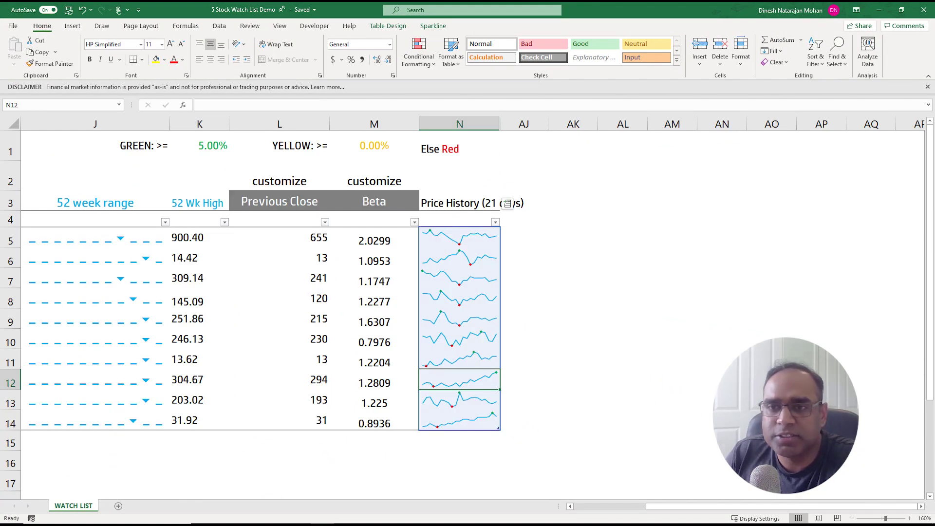
left_click(573, 200)
Unhide the price columns between N and AJ on the watchlist.
left_click(460, 124)
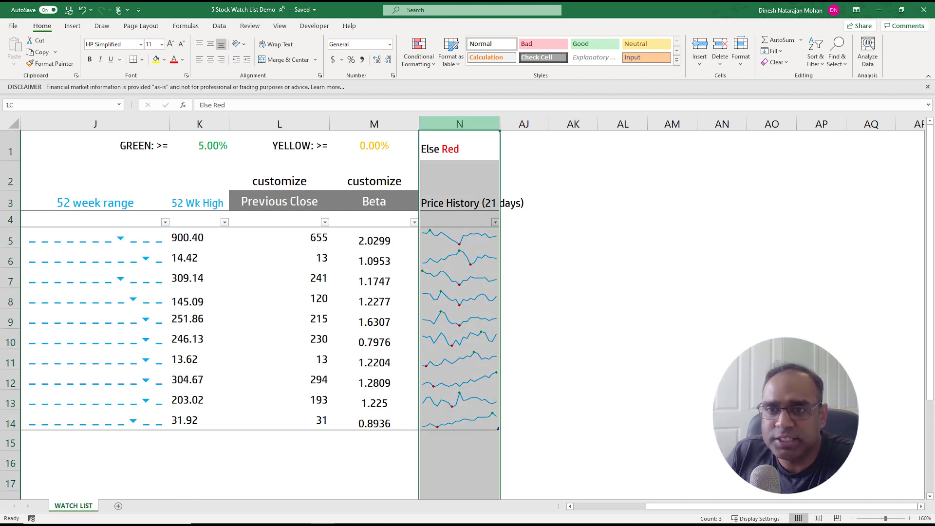
left_click_drag(460, 124, 524, 124)
right_click(518, 125)
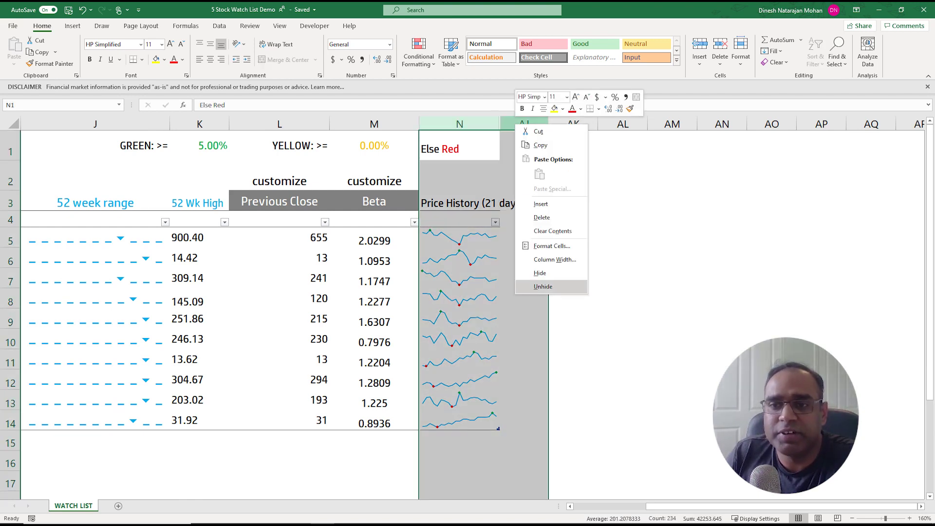
left_click(543, 287)
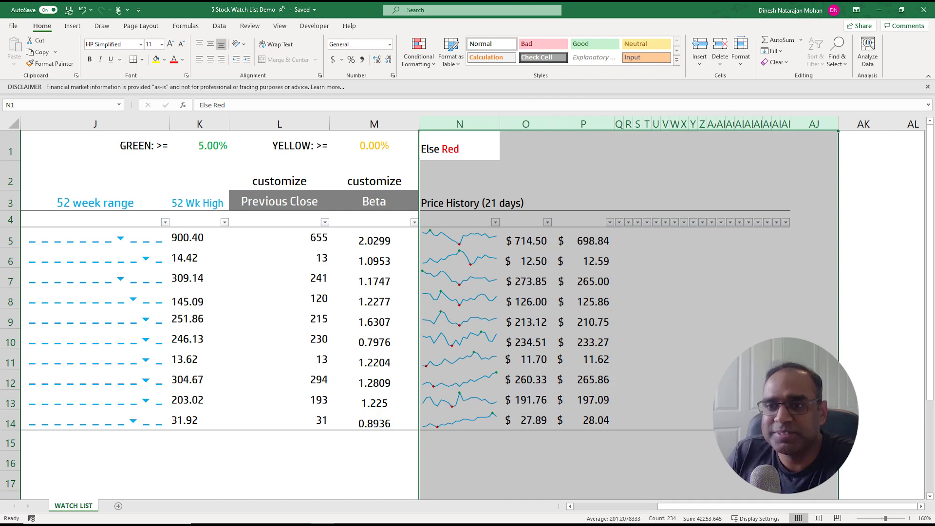
left_click(583, 257)
Select the 21 price day headers in O4:AI4 and inspect the STOCKHISTORY formula in O5, focusing on its D_1 start date.
left_click(526, 238)
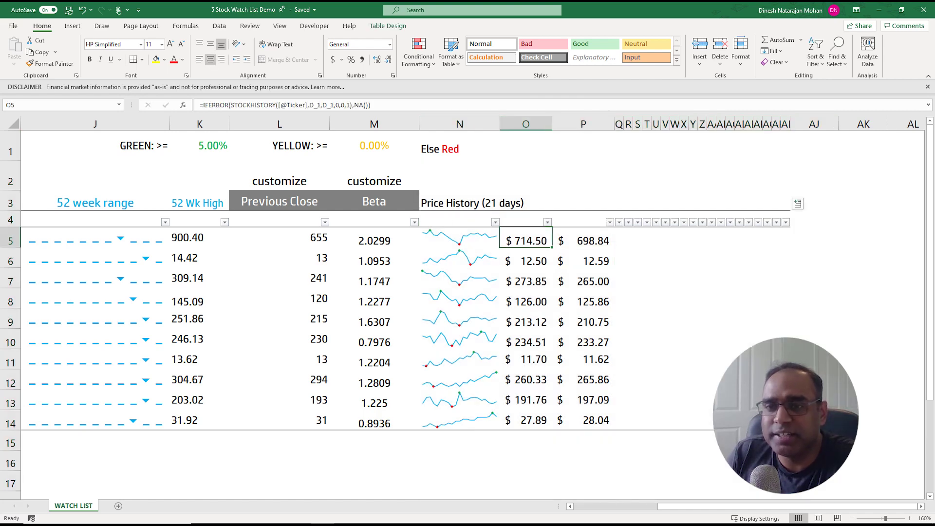
left_click_drag(526, 220, 787, 221)
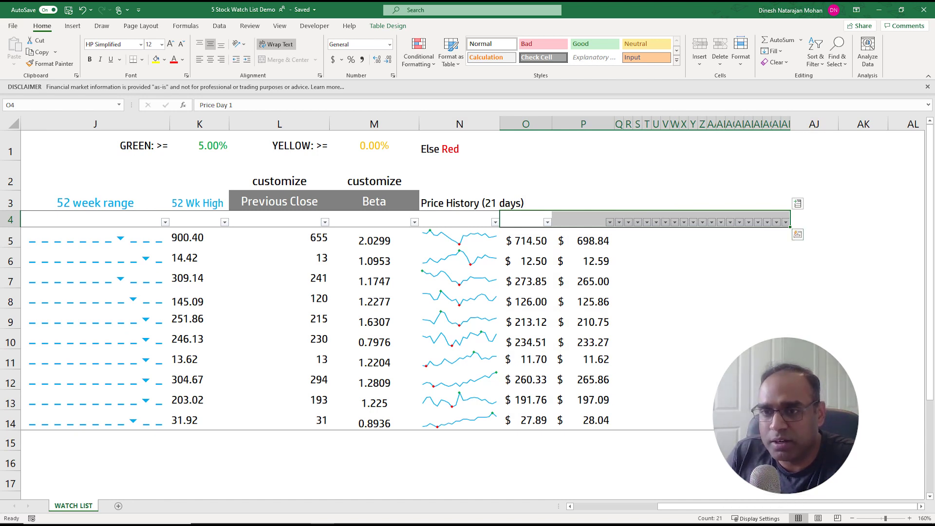
left_click(526, 238)
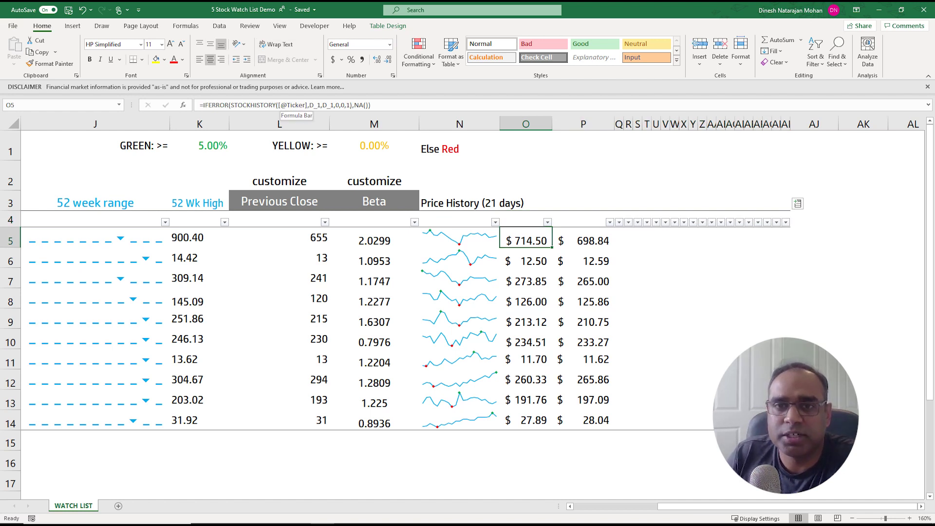
left_click(287, 105)
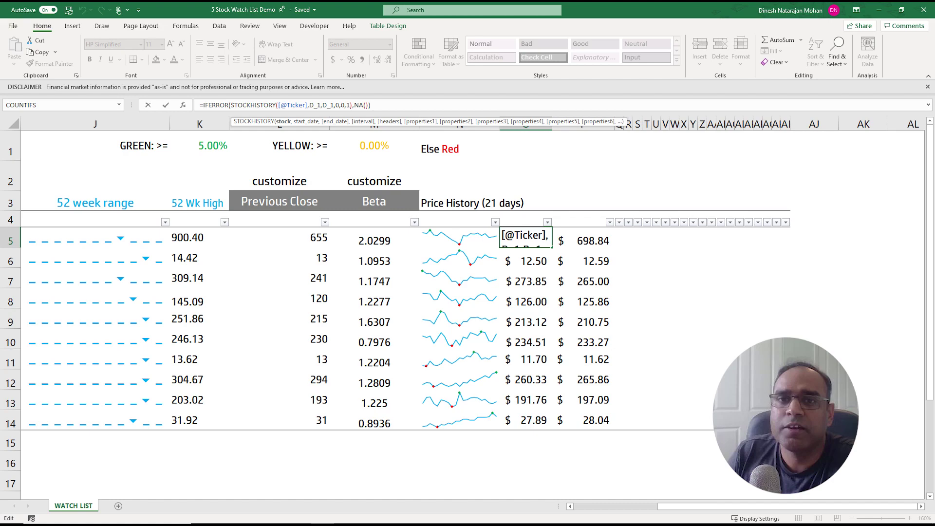
left_click_drag(321, 105, 309, 105)
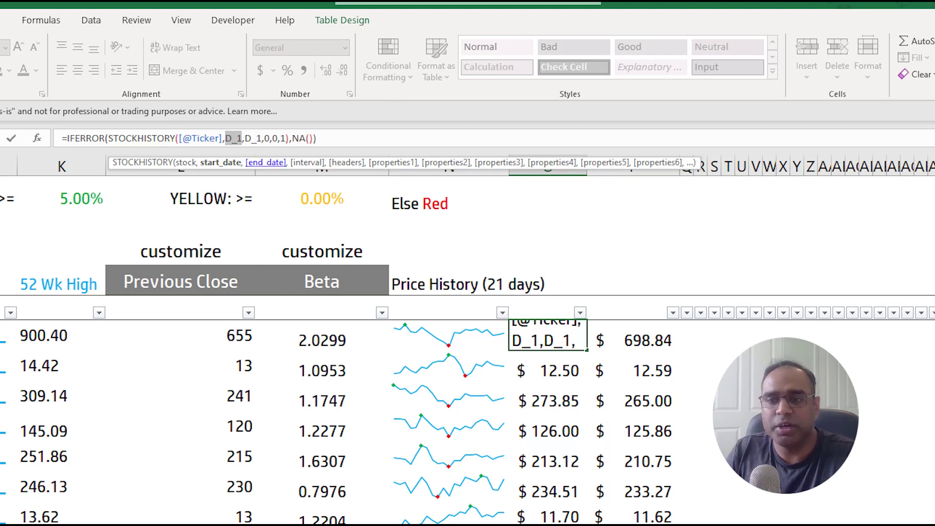
key("Escape")
Inspect the STOCKHISTORY formula in P5, focusing on its D_2 end date.
left_click(633, 335)
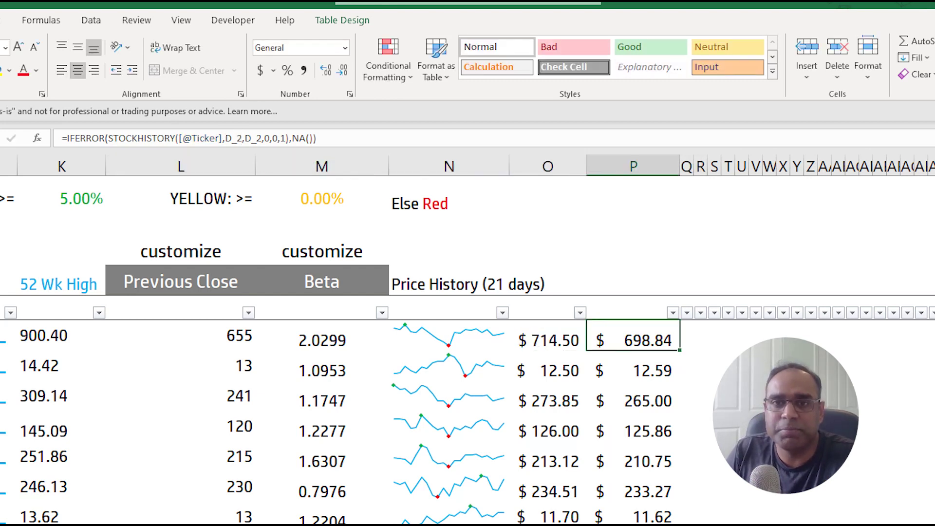
left_click(318, 138)
left_click_drag(262, 138, 245, 138)
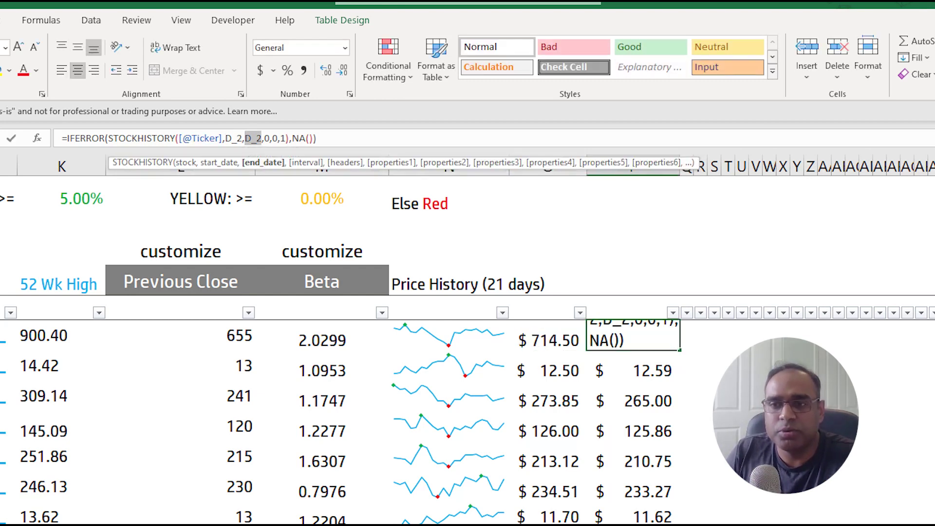
key("Escape")
Check the third day's price formula in Q5 and widen column Q enough to show its prices.
left_click(687, 335)
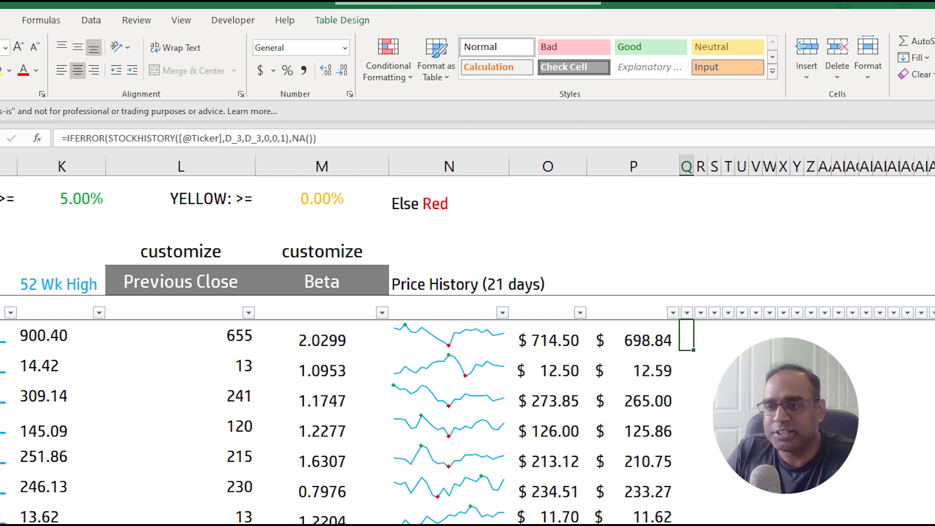
left_click_drag(694, 166, 734, 167)
left_click_drag(650, 125, 668, 124)
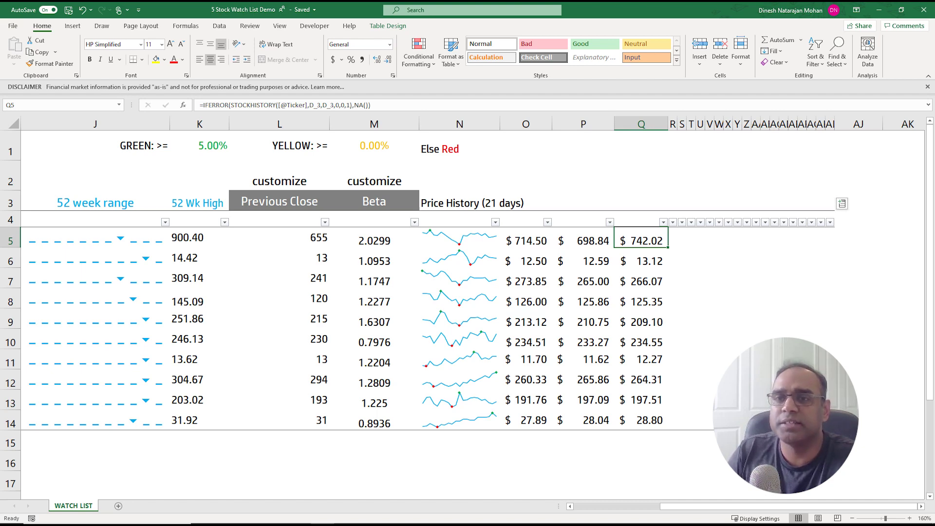
Hide the price columns O through AI.
left_click_drag(526, 124, 835, 124)
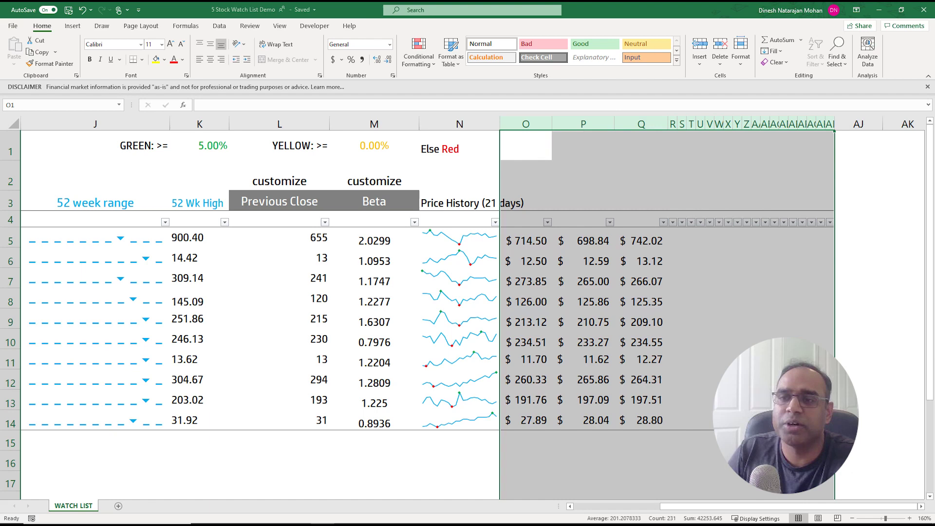
right_click(659, 173)
left_click(687, 325)
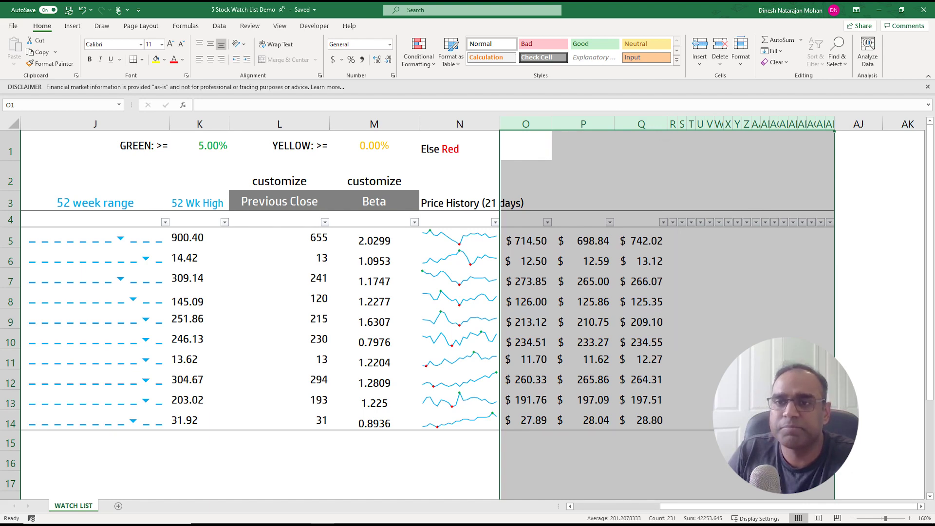
Examine the data and location ranges of the Price History sparkline group in column N, leaving them as they are.
left_click(459, 237)
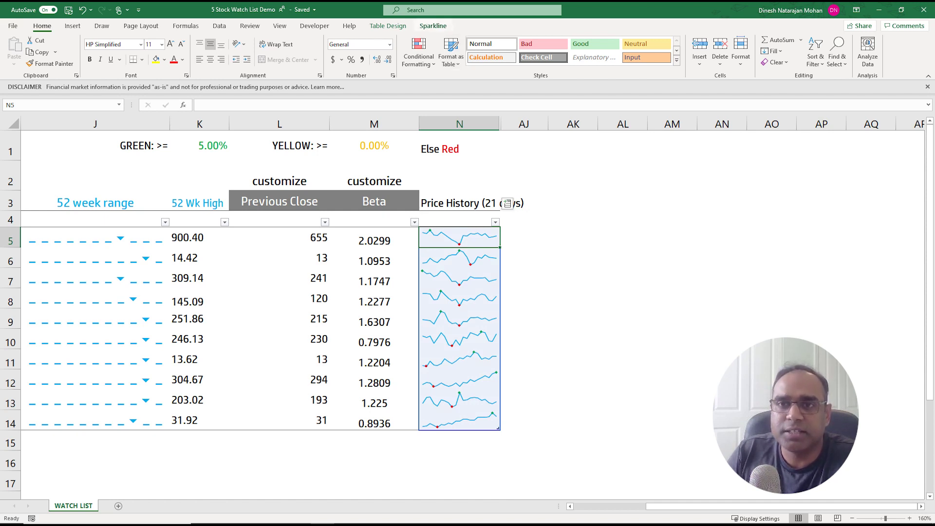
left_click(433, 26)
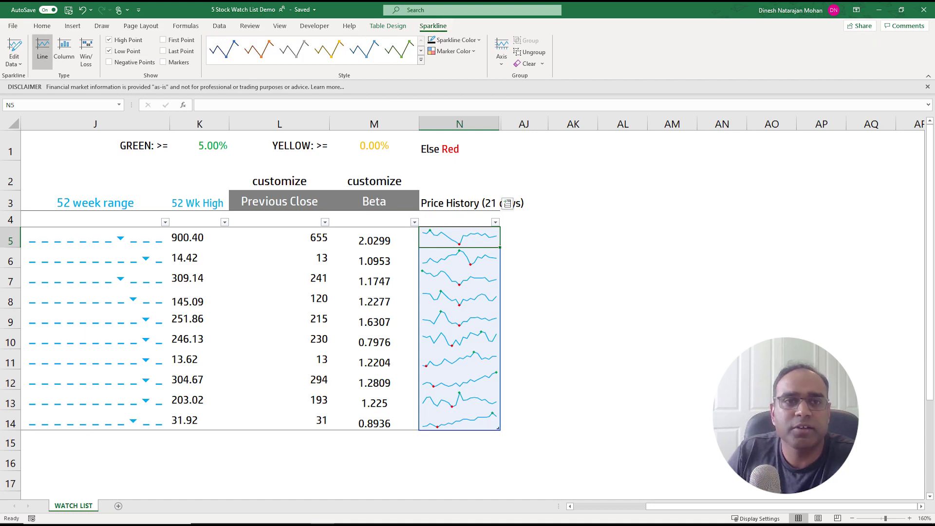
left_click(13, 61)
left_click(59, 77)
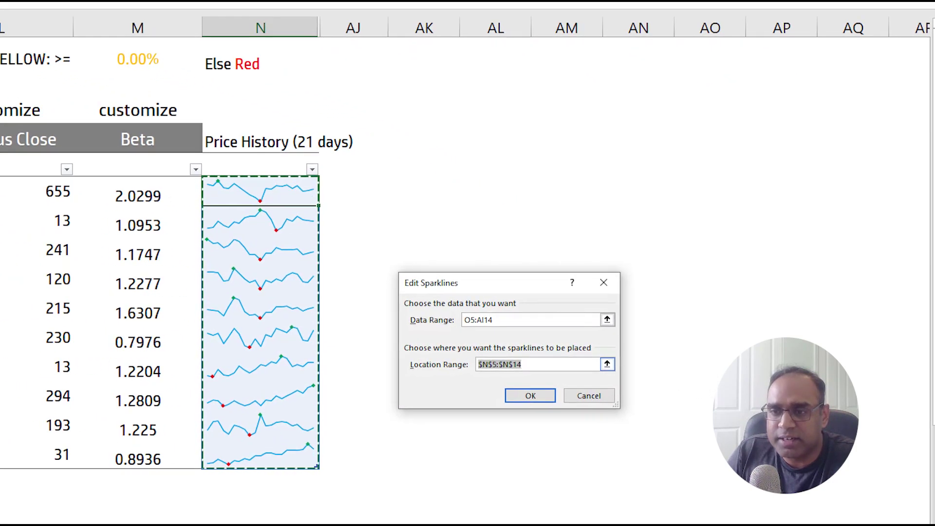
left_click(640, 358)
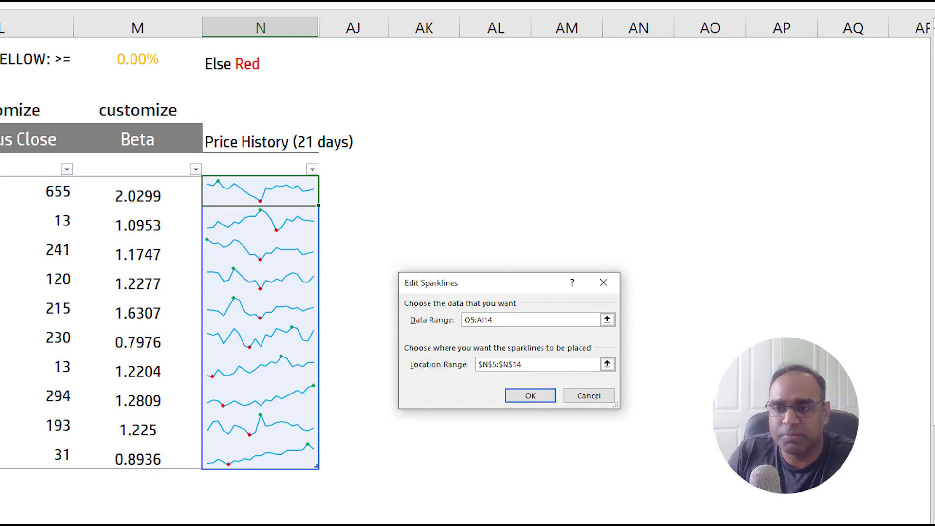
left_click(607, 320)
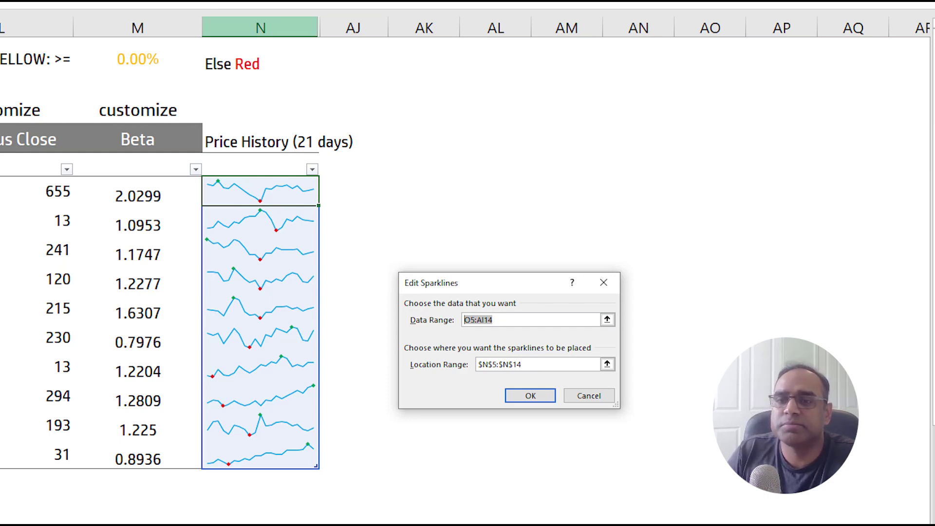
left_click(604, 282)
Unhide the columns between N and AJ that feed the Price History sparklines.
left_click_drag(261, 28, 353, 28)
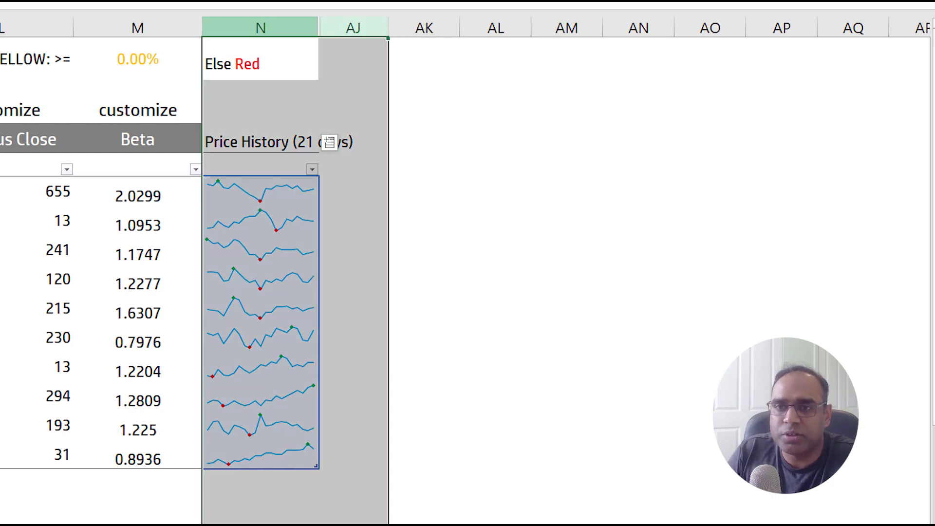
right_click(349, 27)
left_click(385, 262)
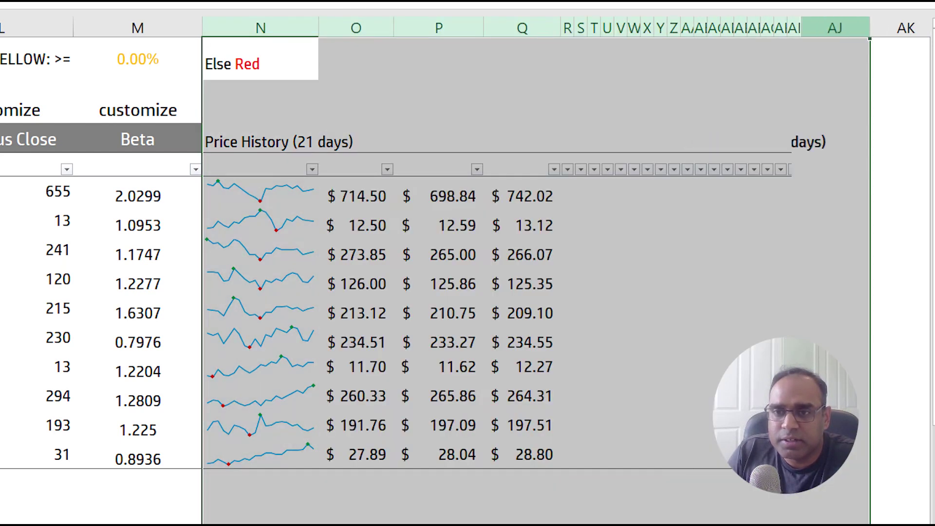
left_click(438, 101)
Compare the sparkline group's data range and location range with the visible price cells, without changing either range.
left_click(260, 190)
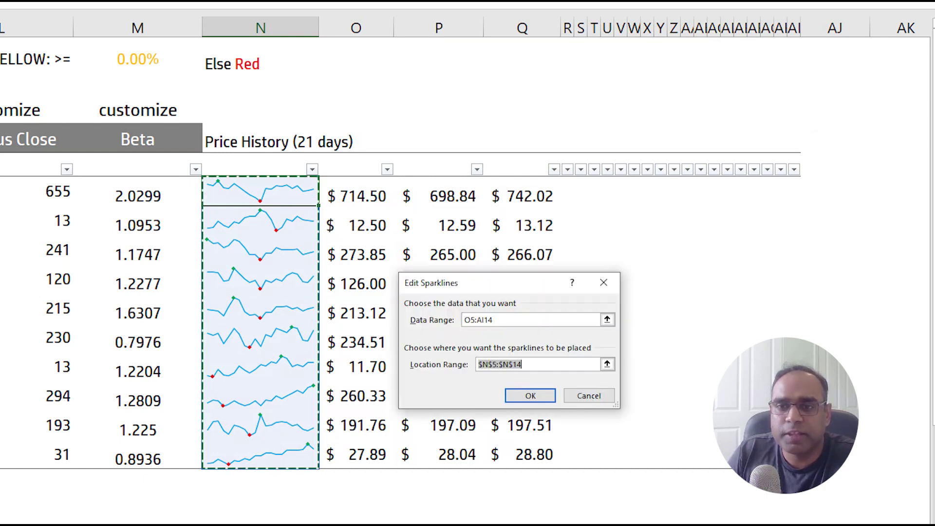
left_click(493, 320)
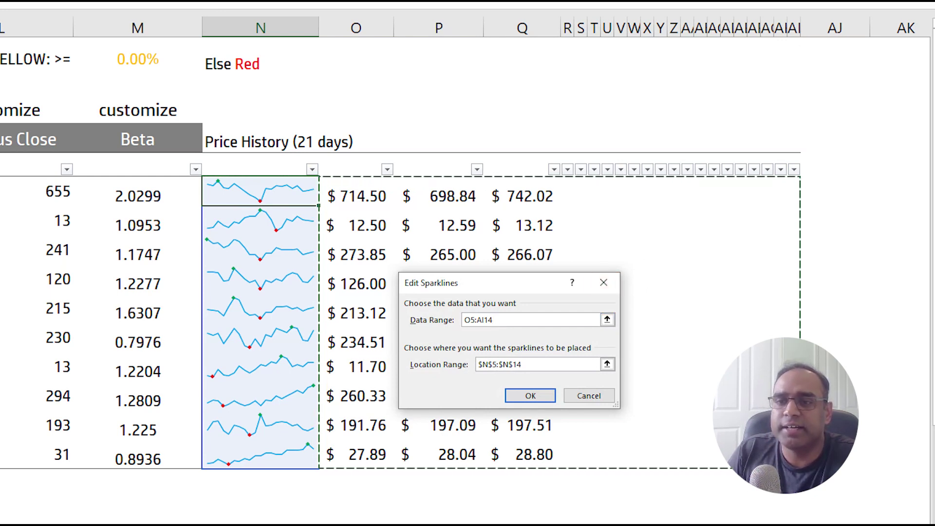
left_click(607, 320)
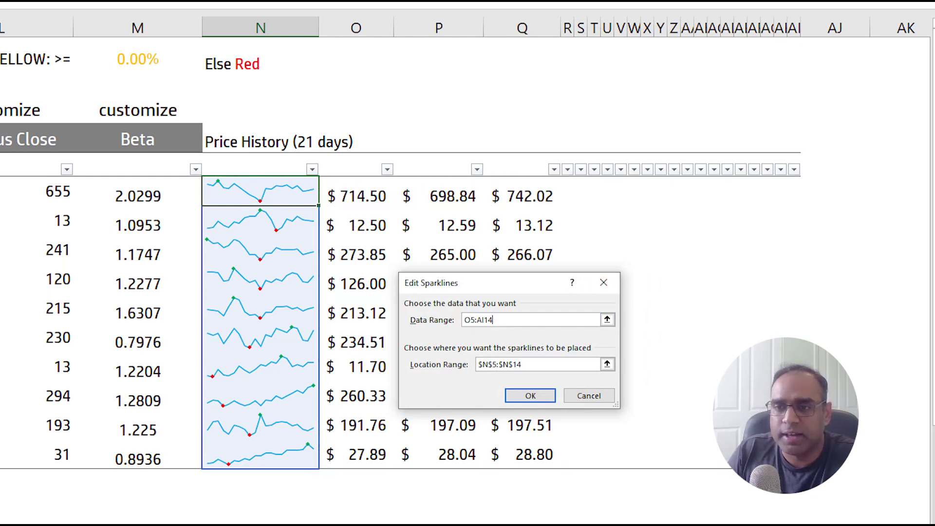
left_click(522, 364)
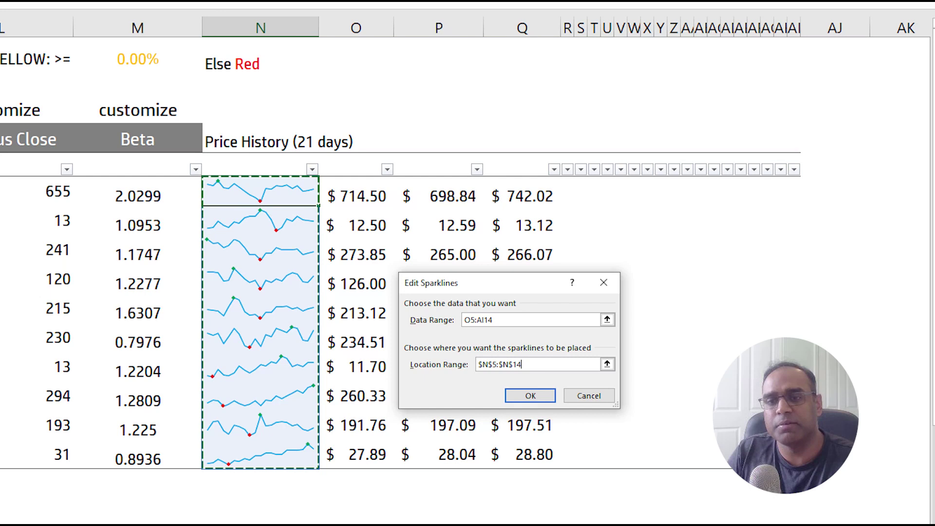
left_click(589, 395)
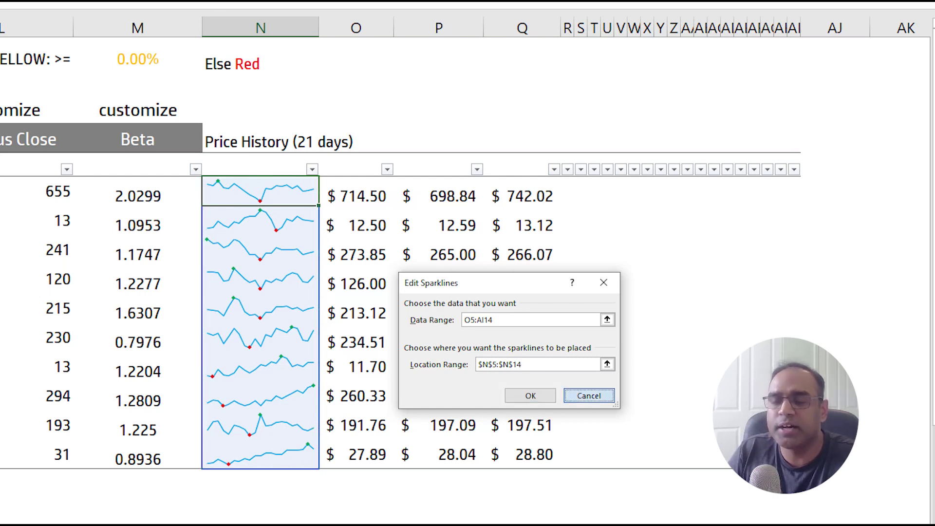
Hide the daily price columns O:AI again.
left_click(356, 254)
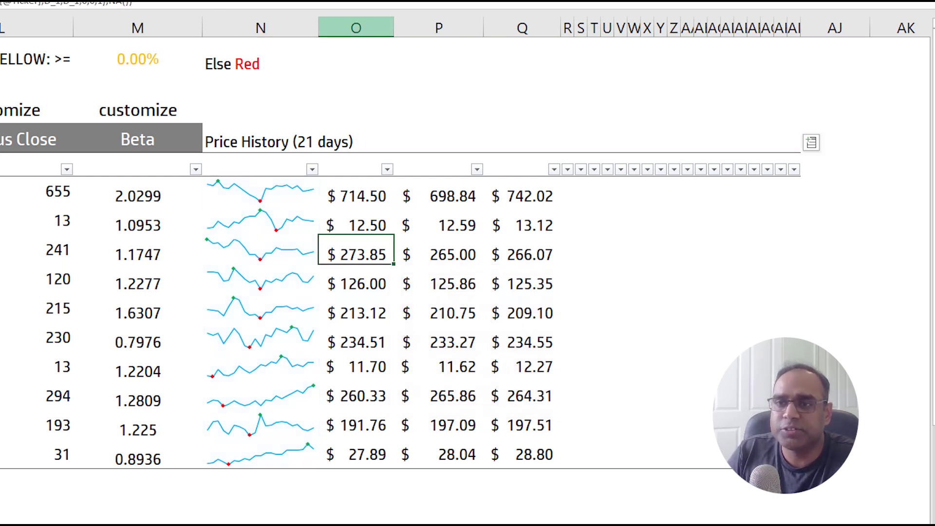
left_click_drag(356, 27, 439, 27)
left_click_drag(626, 28, 796, 28)
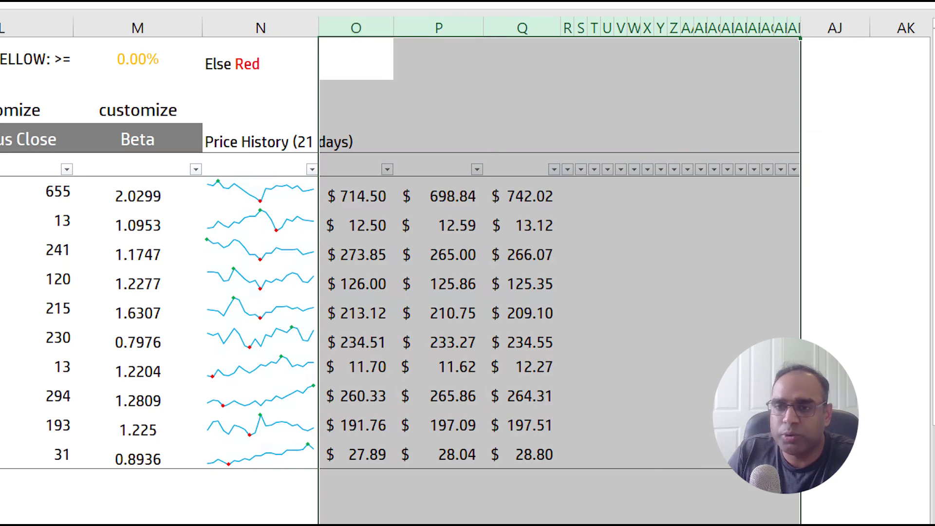
right_click(691, 28)
left_click(727, 285)
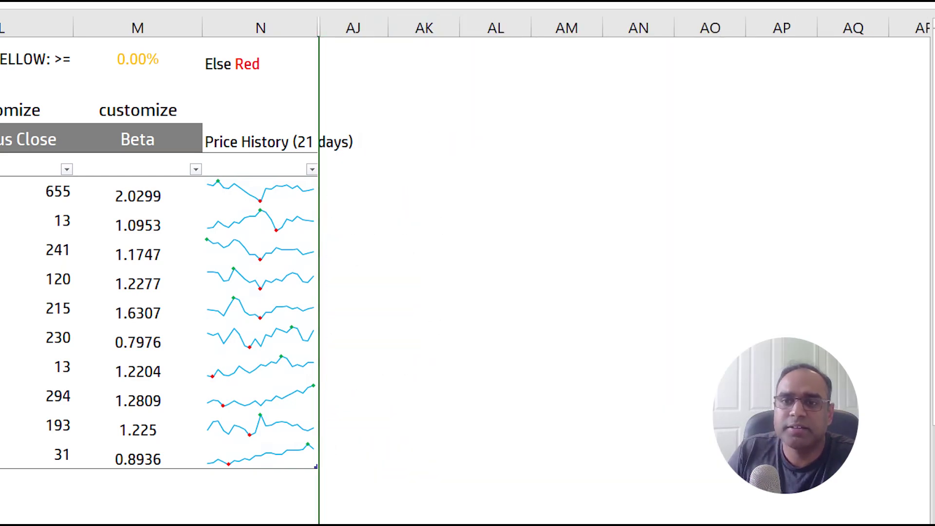
Zoom the watchlist out to 115% to view all columns from Stock through Price History, and select the empty cell K21.
left_click(261, 313)
scroll(438, 312, "left", 3)
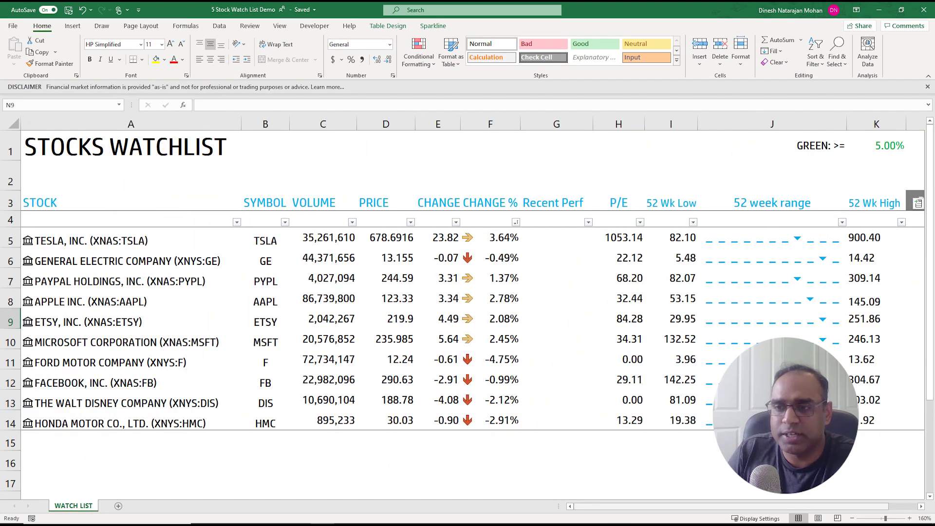
scroll(468, 293, "down", 1)
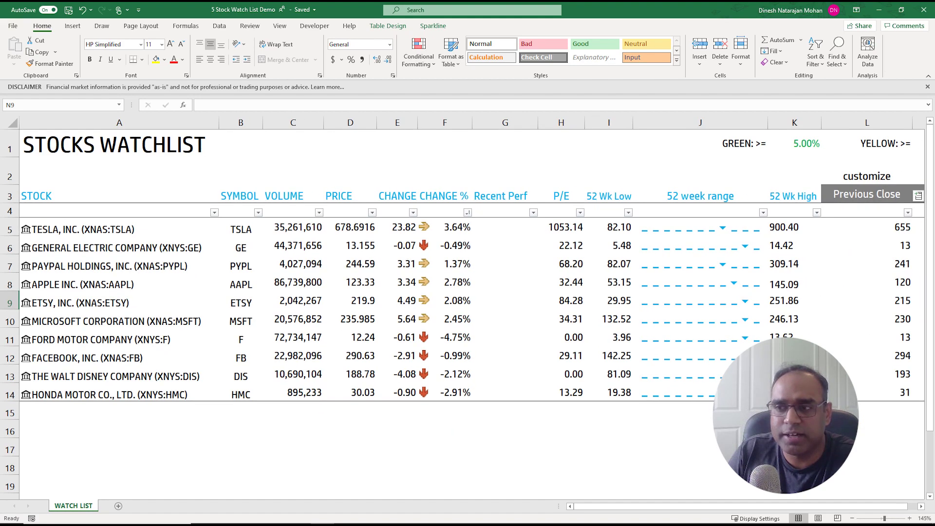
scroll(468, 292, "down", 1)
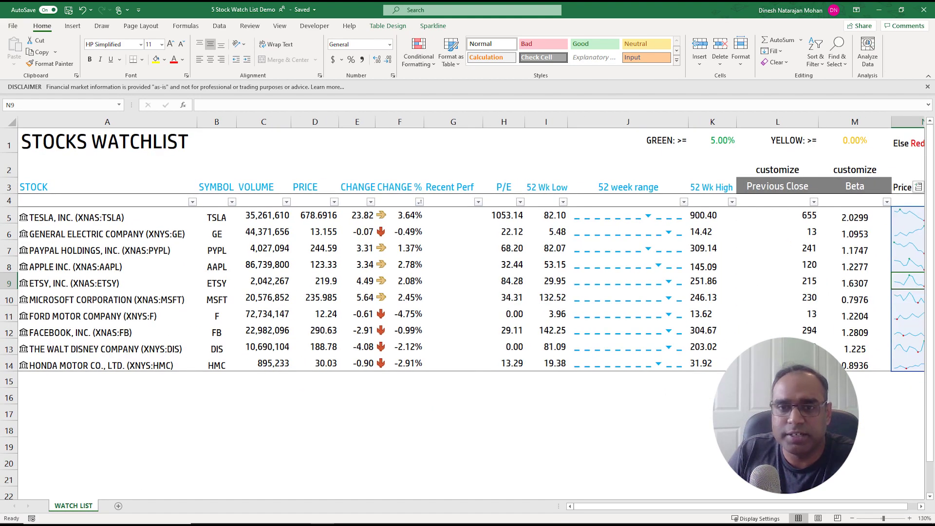
scroll(468, 293, "down", 1)
left_click(631, 435)
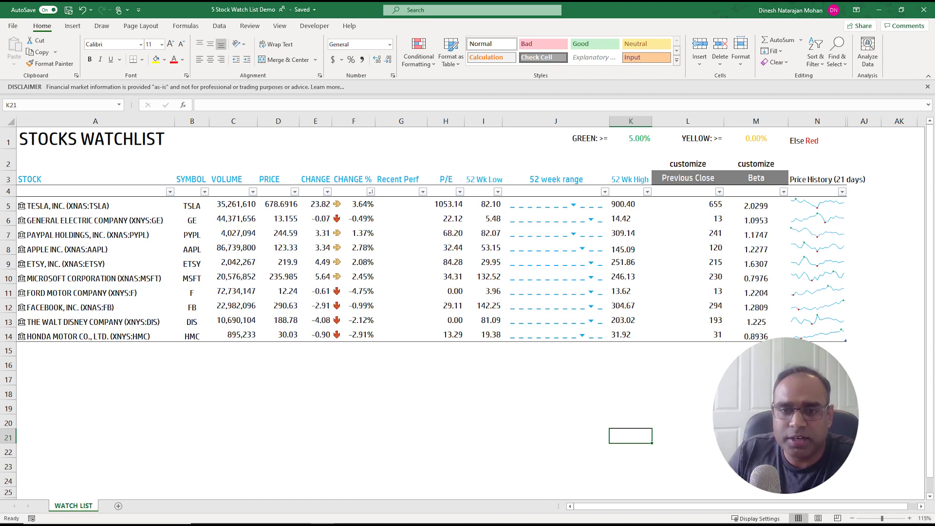
Inspect the Recent Perf column and the formula behind its cells in G12 and G5.
left_click(401, 305)
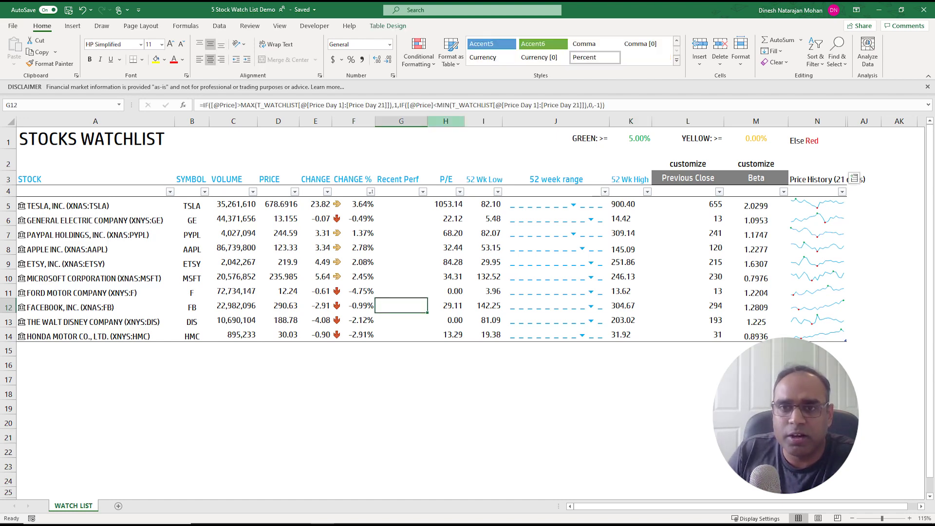
left_click(401, 121)
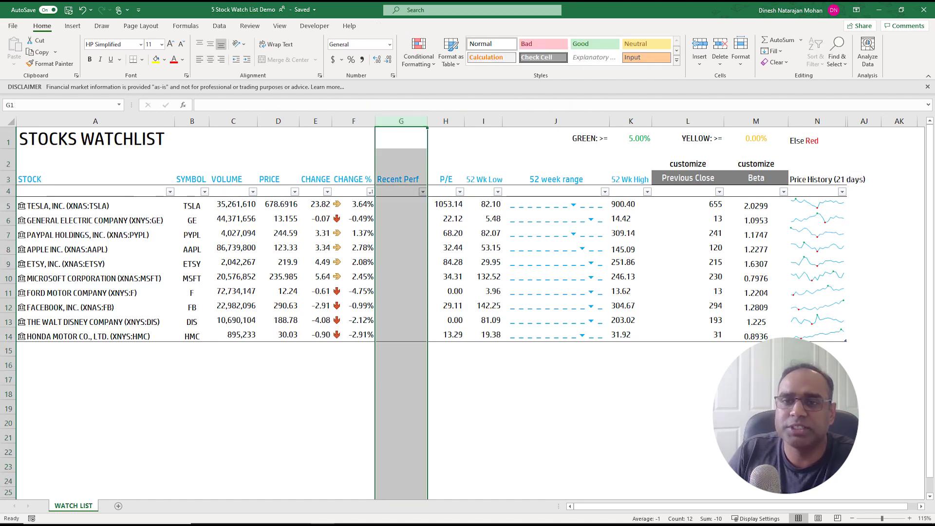
left_click(400, 179)
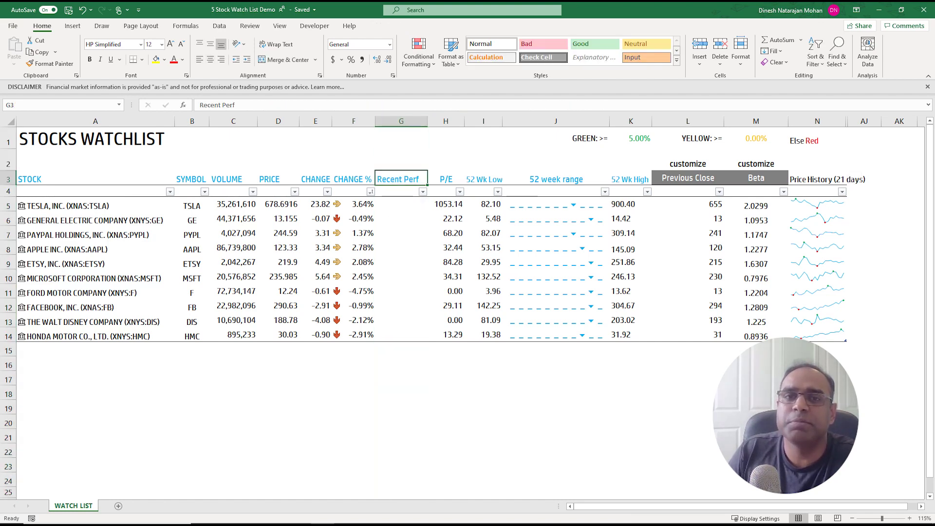
left_click(401, 204)
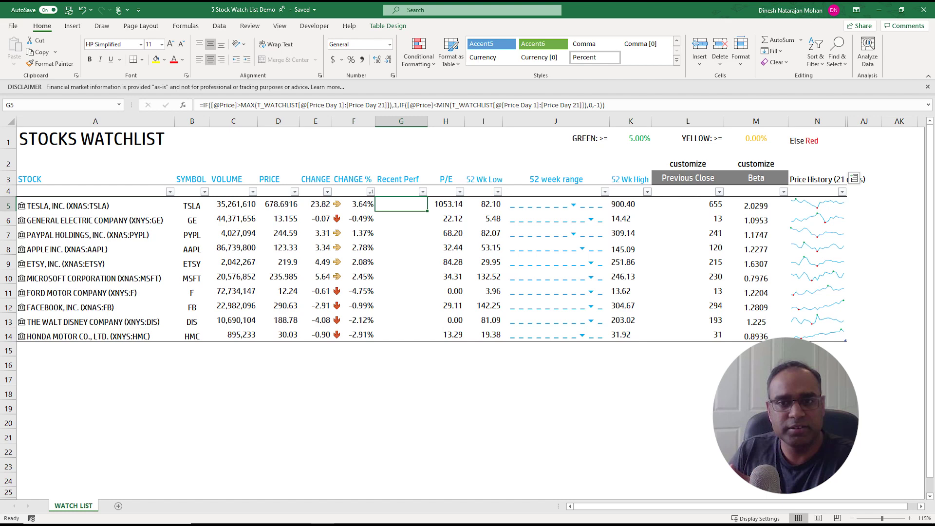
Review the icon set conditional formatting rule applied to the Recent Perf range G5:G14, without changing it.
left_click(419, 54)
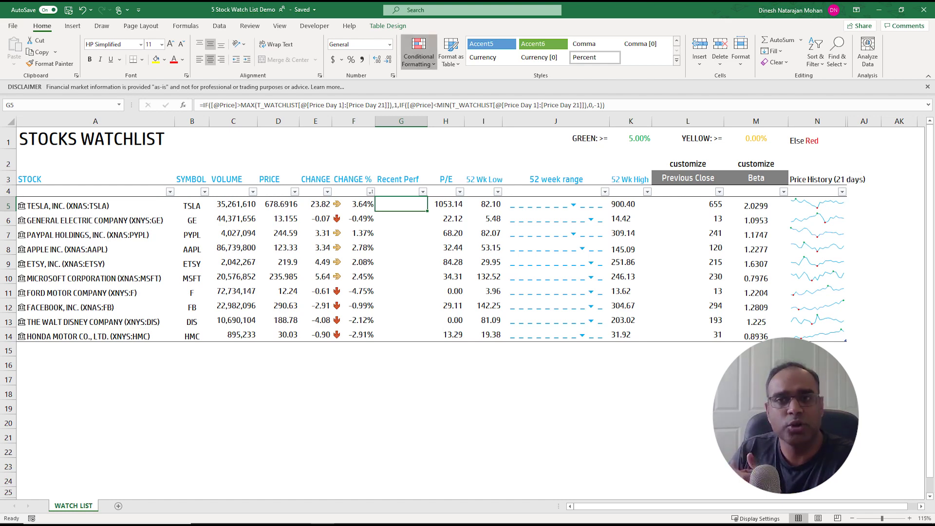
left_click(434, 223)
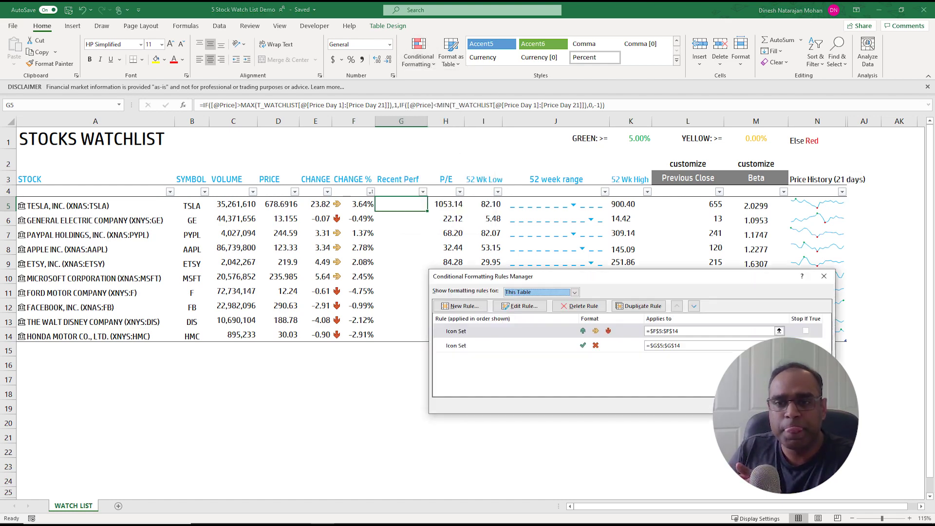
double_click(456, 346)
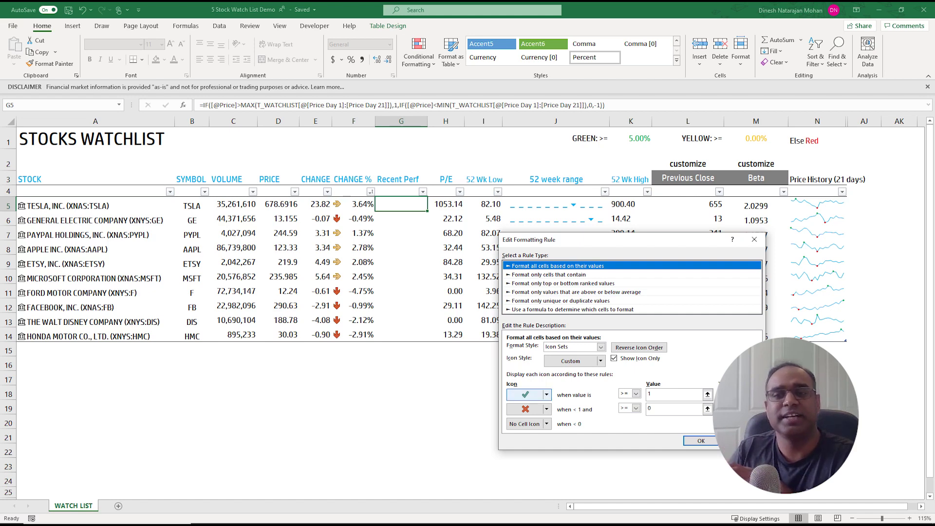
key("Escape")
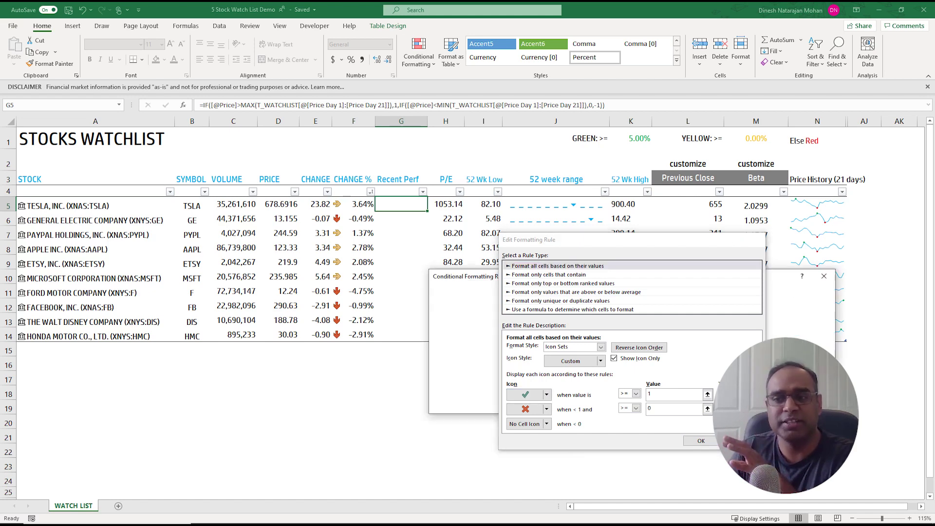
key("Return")
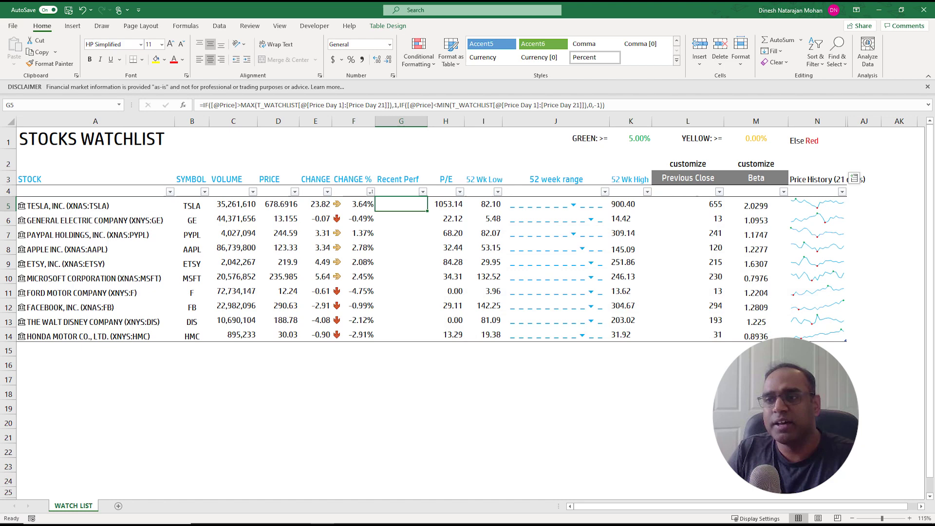
Unhide the daily price columns between N and AJ.
left_click_drag(818, 121, 865, 121)
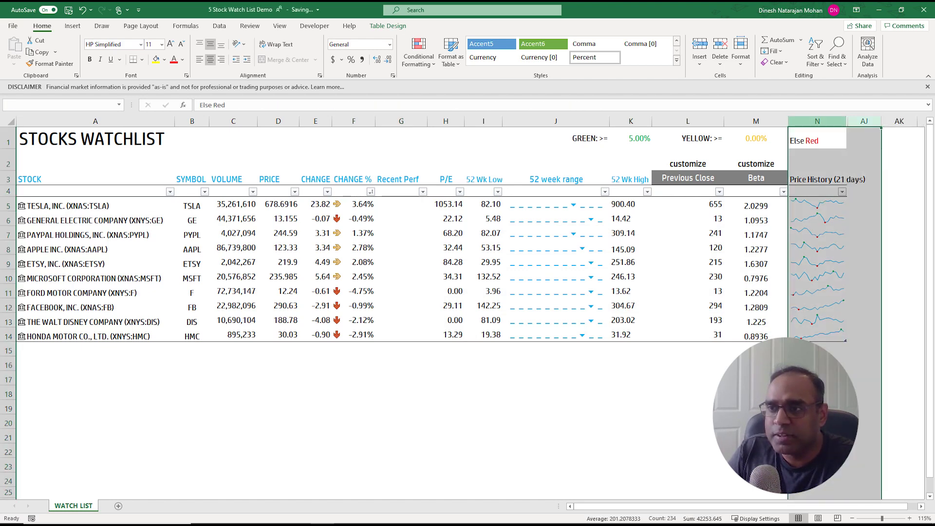
right_click(860, 121)
left_click(886, 282)
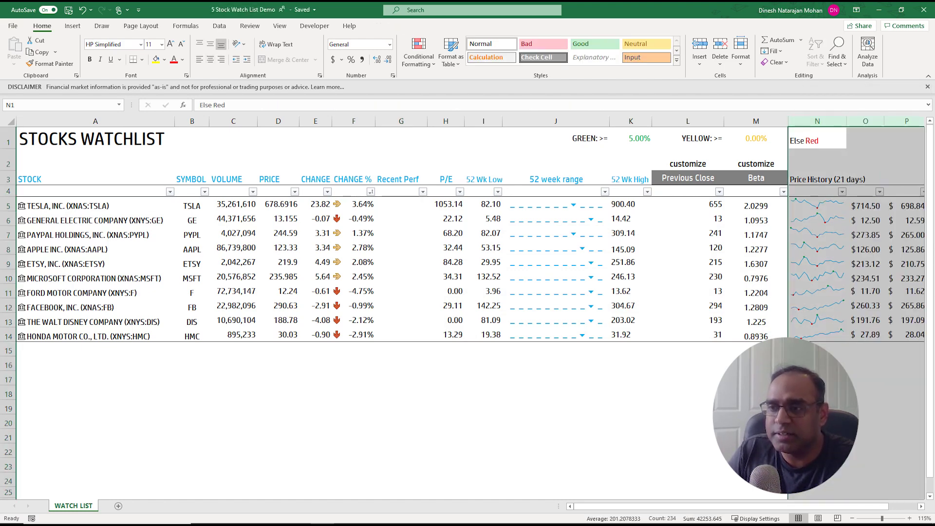
Examine Facebook's row 12 from the Change column through the daily price formulas up to AI12.
left_click(866, 305)
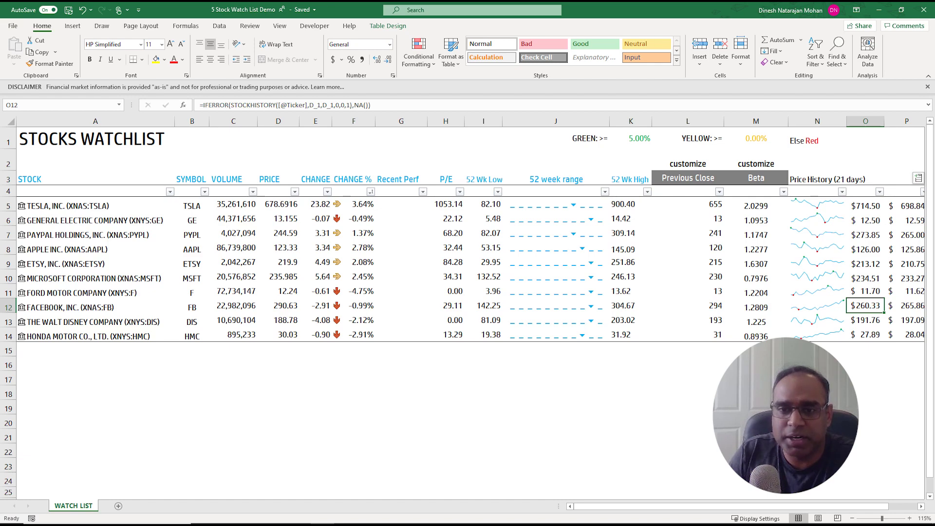
key("Left")
key("Left")
key("Left")
key("Left")
key("Left")
key("Left")
key("Left")
key("Left")
key("Left")
key("Left")
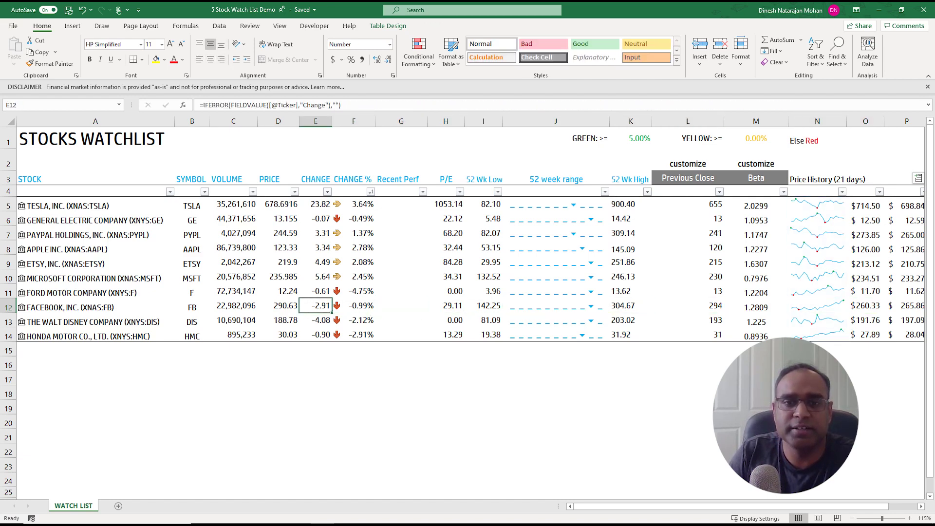
key("Left")
key("Right")
key("Right")
key("Right")
key("Right")
key("Right")
key("Right")
key("Right")
key("Right")
key("Right")
key("Right")
key("Right")
key("Right")
key("Right")
key("Right")
key("Right")
key("Right")
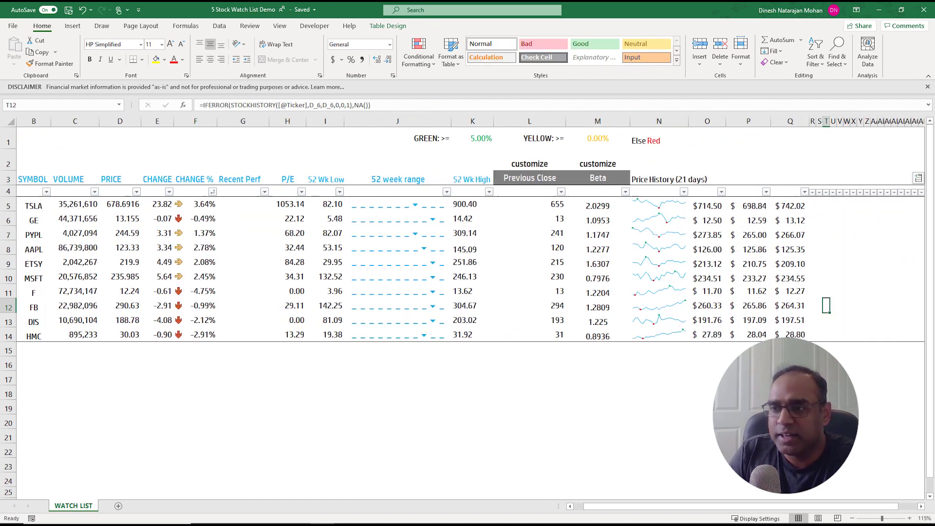
key("Right")
key("Right")
key("Right")
key("Right")
key("Right")
key("Right")
key("Right")
key("Right")
key("Right")
key("Right")
key("Right")
key("Right")
key("Right")
key("Right")
key("Right")
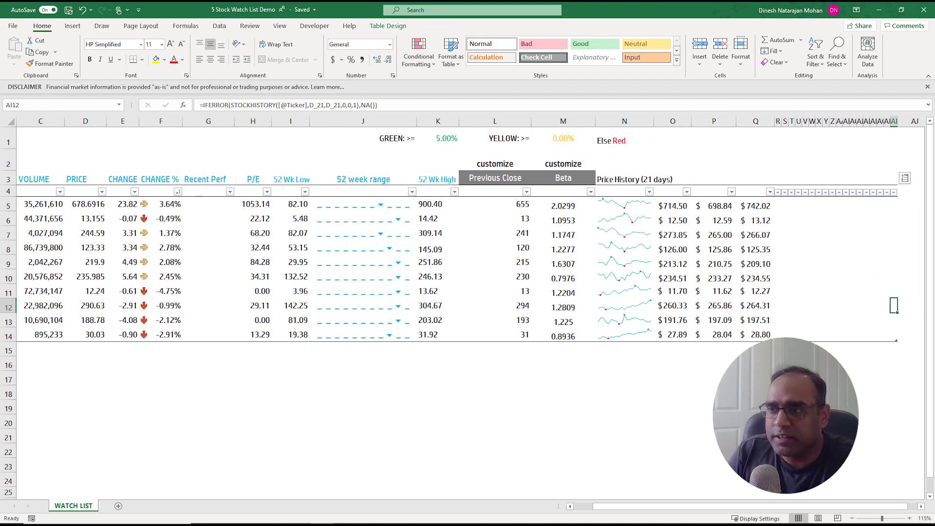
Widen the narrow daily price columns through AI so their values fit, and select AI12.
left_click_drag(894, 120, 828, 121)
left_click_drag(745, 506, 907, 507)
left_click(846, 305)
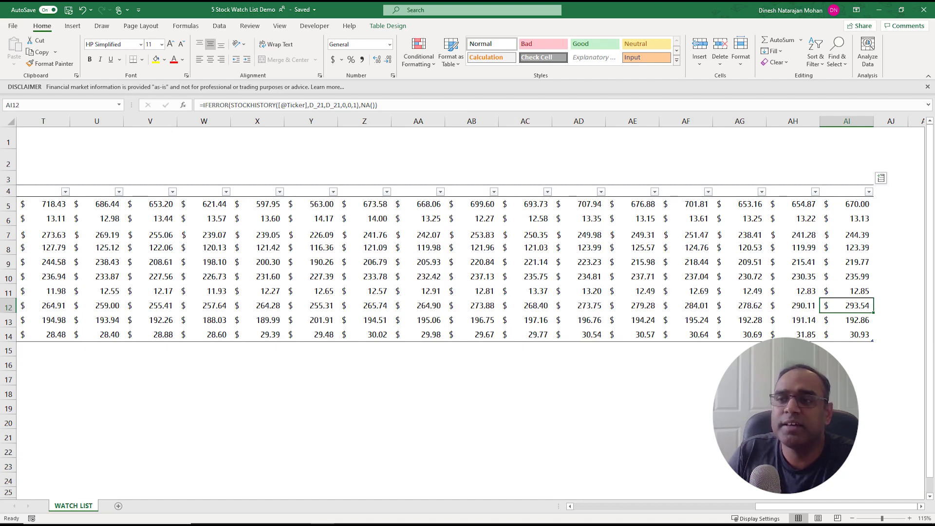
Compare Facebook's daily prices in AH12 and AI12 with its current price in D12, and highlight row 12.
left_click(793, 305)
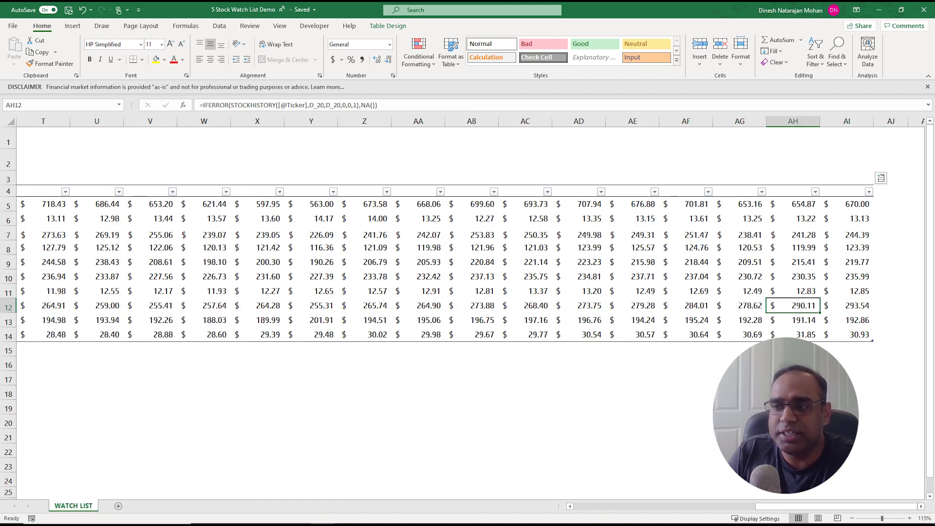
left_click(846, 305)
left_click_drag(862, 506, 655, 507)
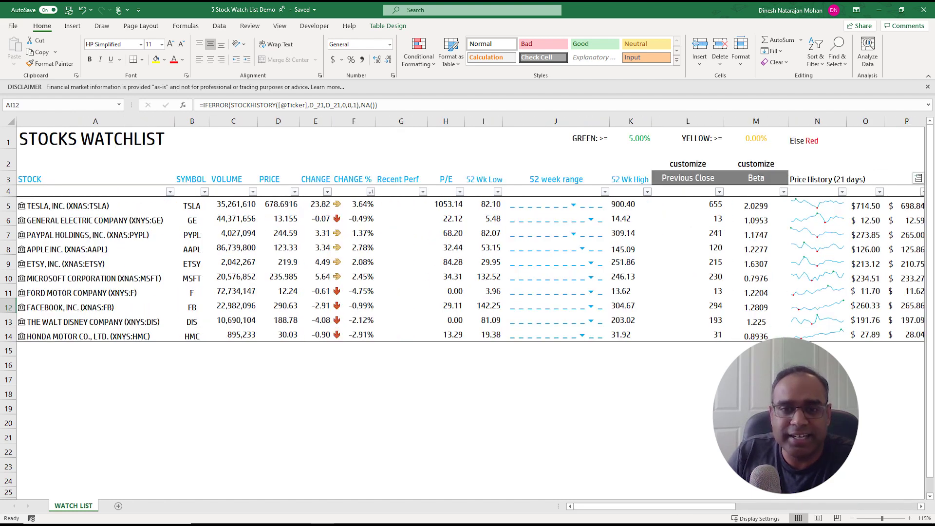
left_click(278, 306)
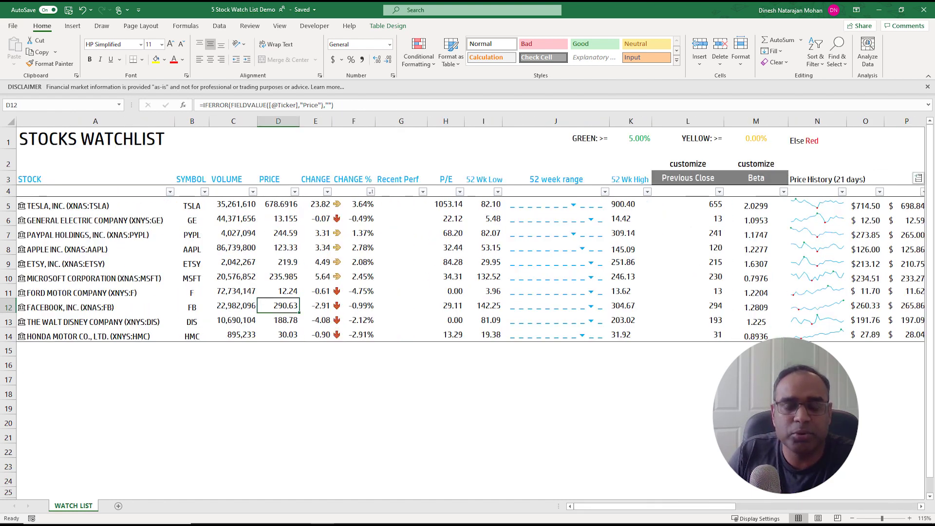
left_click(919, 178)
left_click(19, 306)
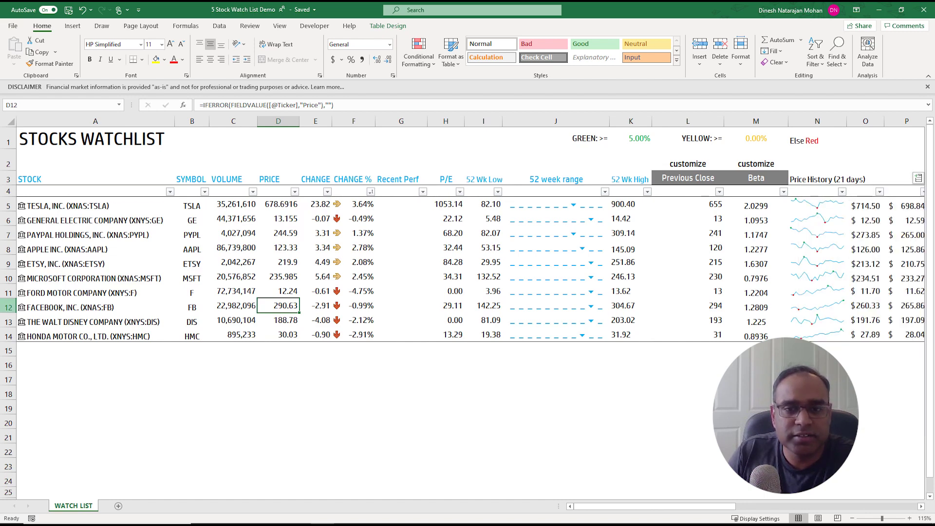
left_click(20, 306)
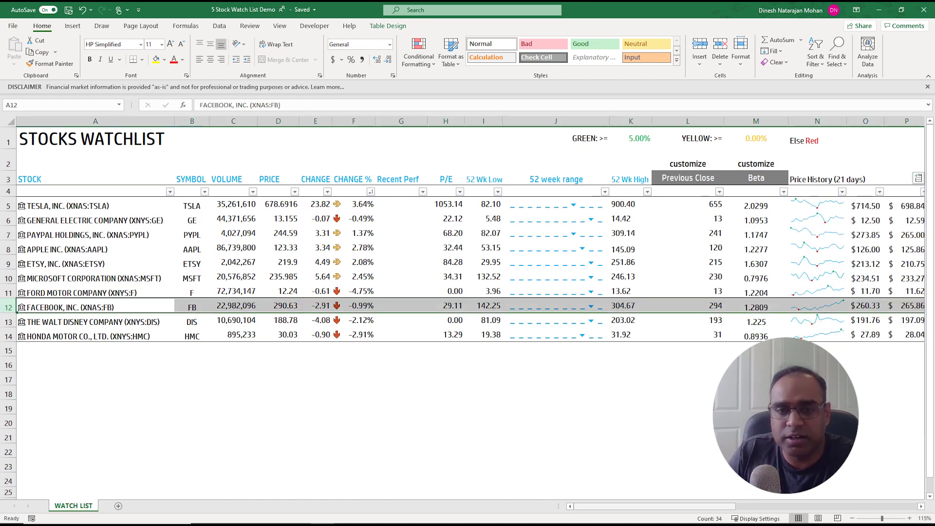
left_click_drag(716, 506, 897, 506)
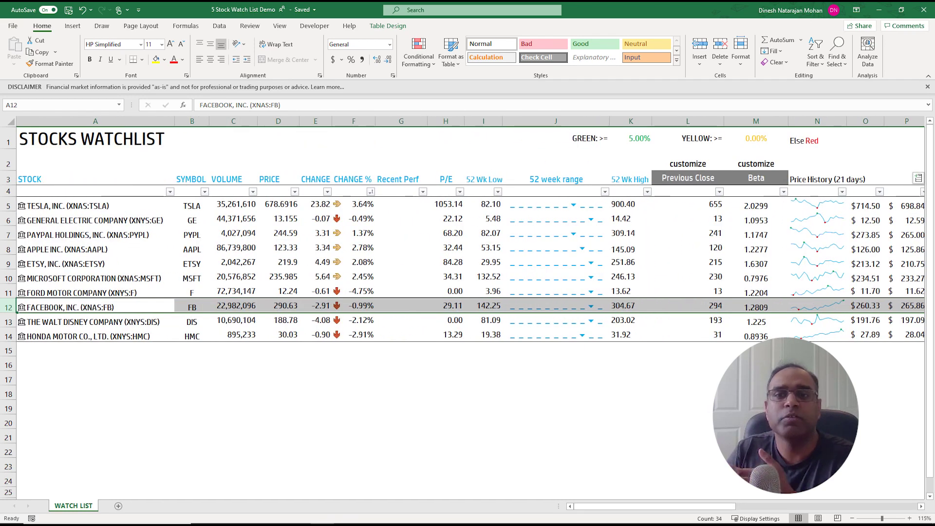
Examine the IF formula in G12 that compares Price with the MAX and MIN of Price Day 1 to Price Day 21.
left_click(401, 306)
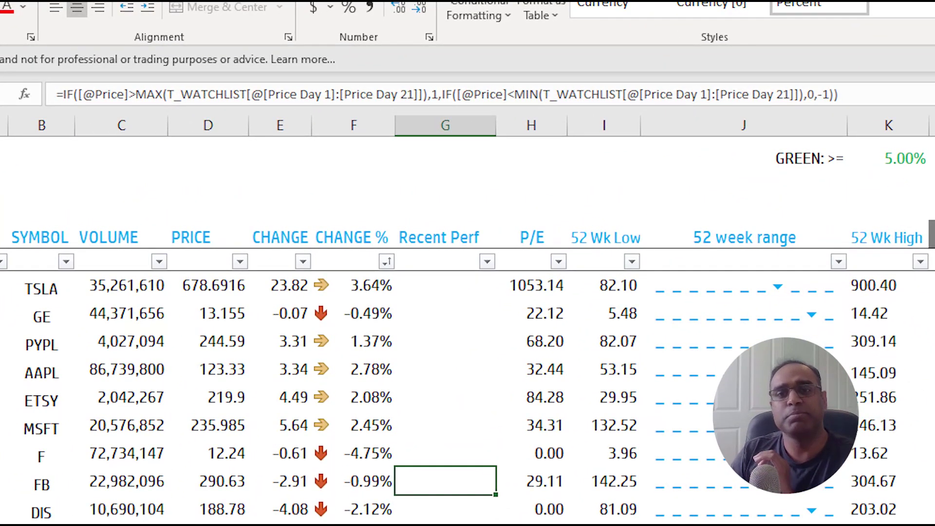
left_click(401, 94)
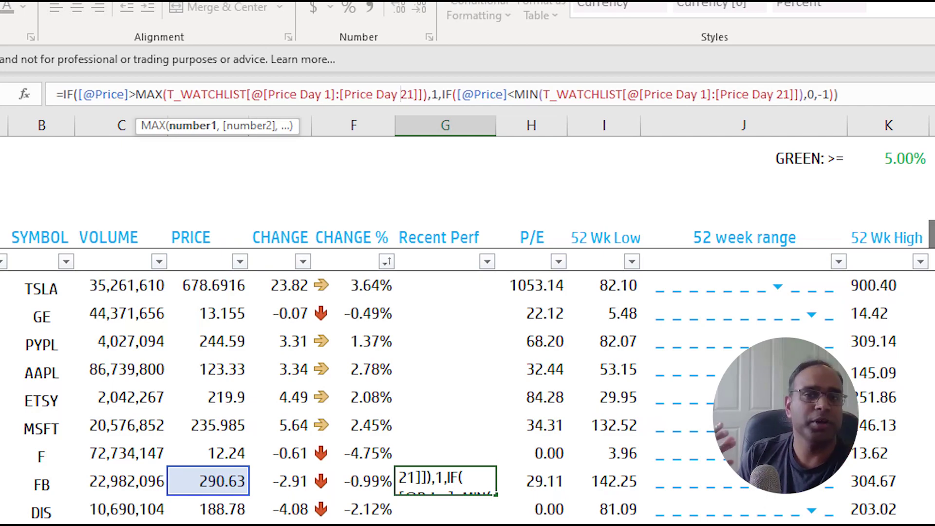
key("Escape")
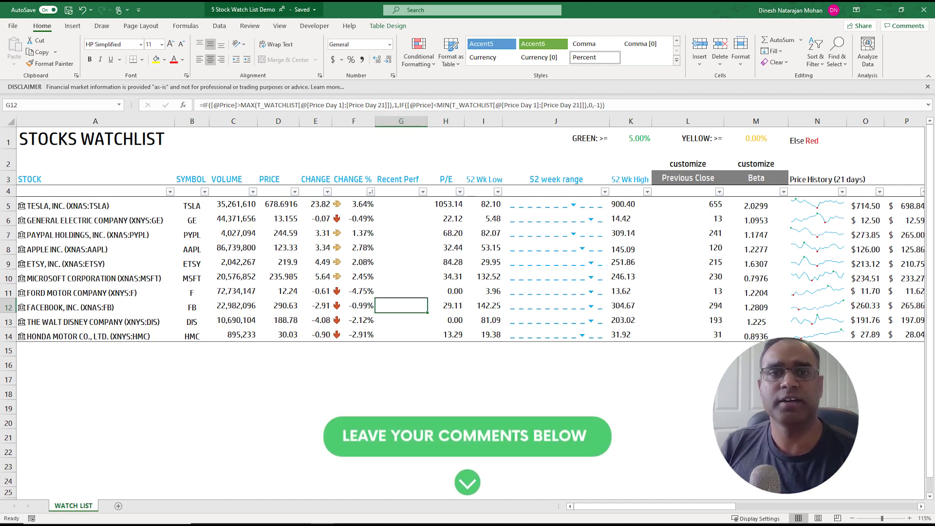
Refresh all data sources in the workbook to get the latest stock figures.
left_click(219, 26)
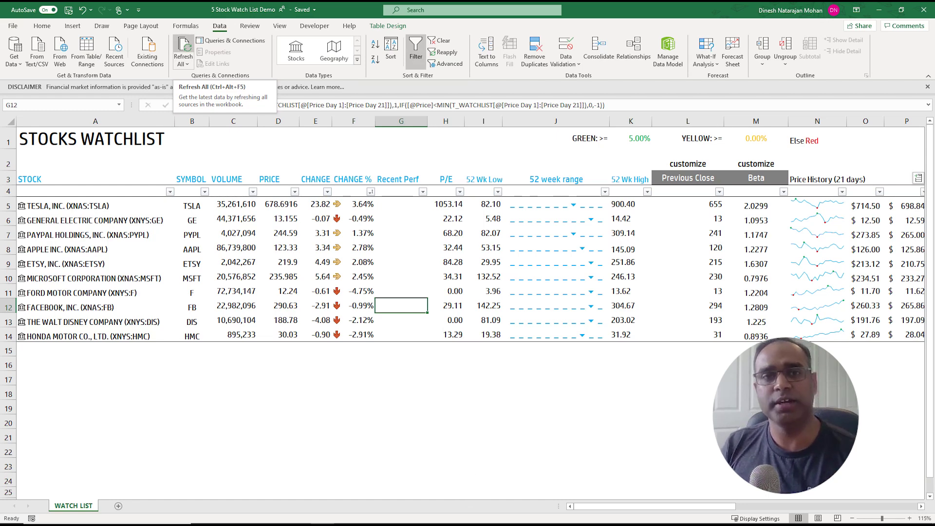
left_click(183, 49)
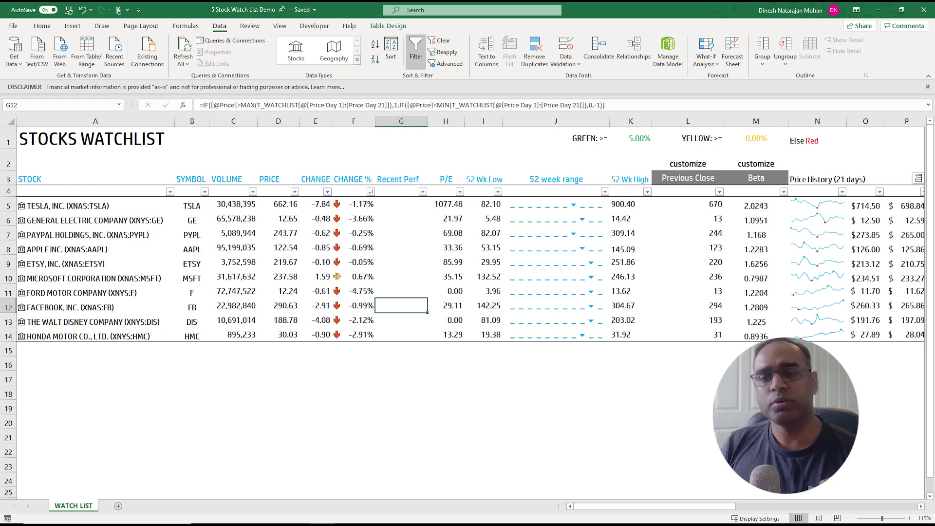
mouse_move(590, 506)
left_mouse_down()
mouse_move(614, 507)
mouse_move(591, 507)
left_mouse_up()
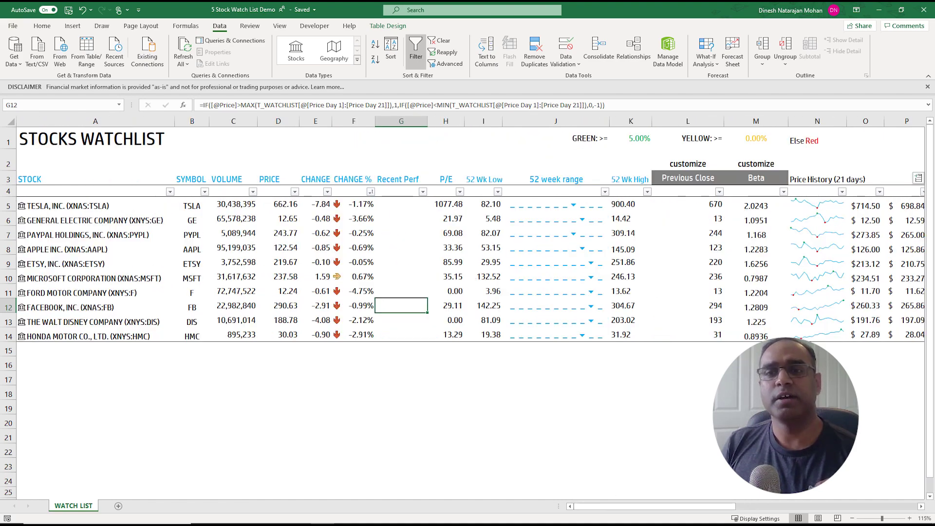
Enter =A5.[Last trade time] above the 52 Wk Low column in row 1 and merge the result across G1:I1.
left_click(483, 139)
type("=")
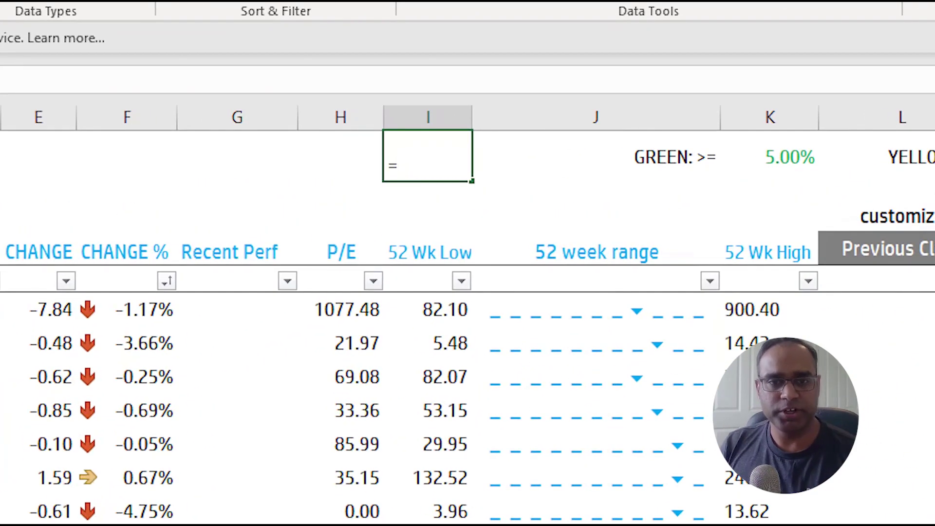
type("A5")
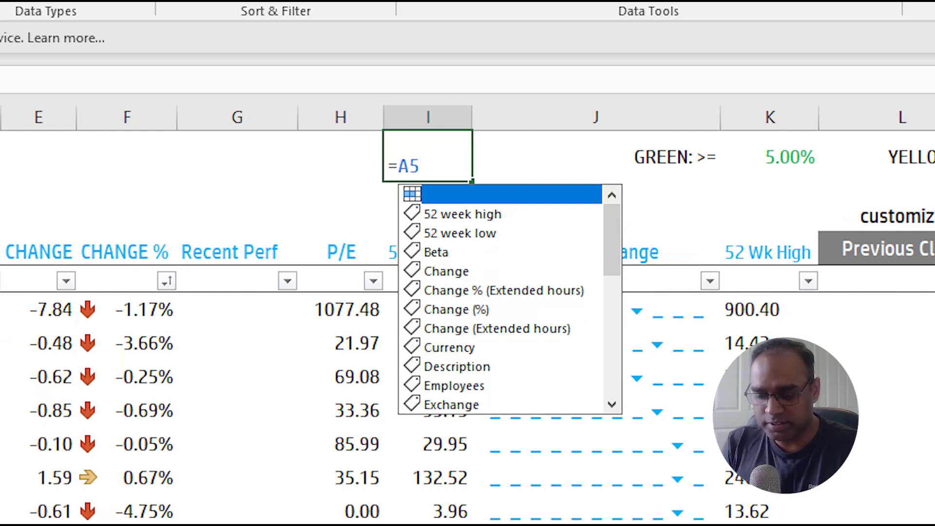
type(".Last")
key("Return")
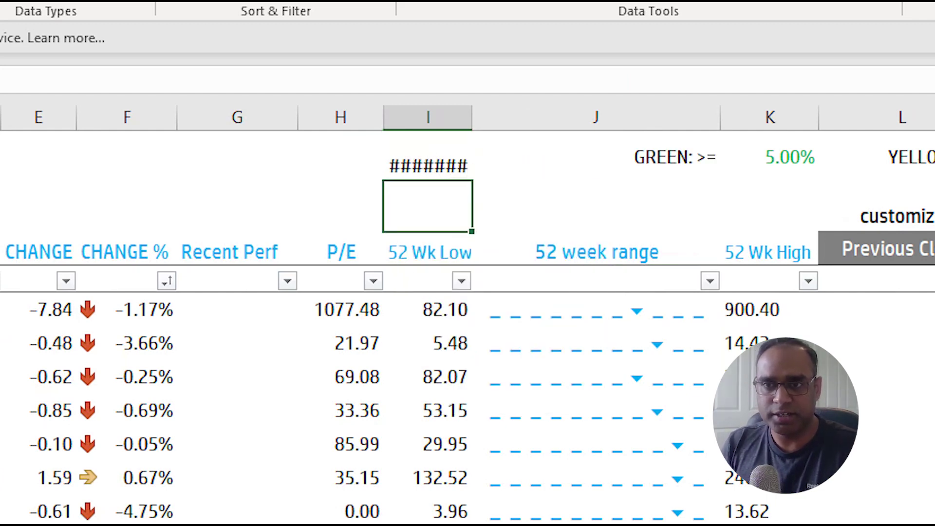
left_click(427, 155)
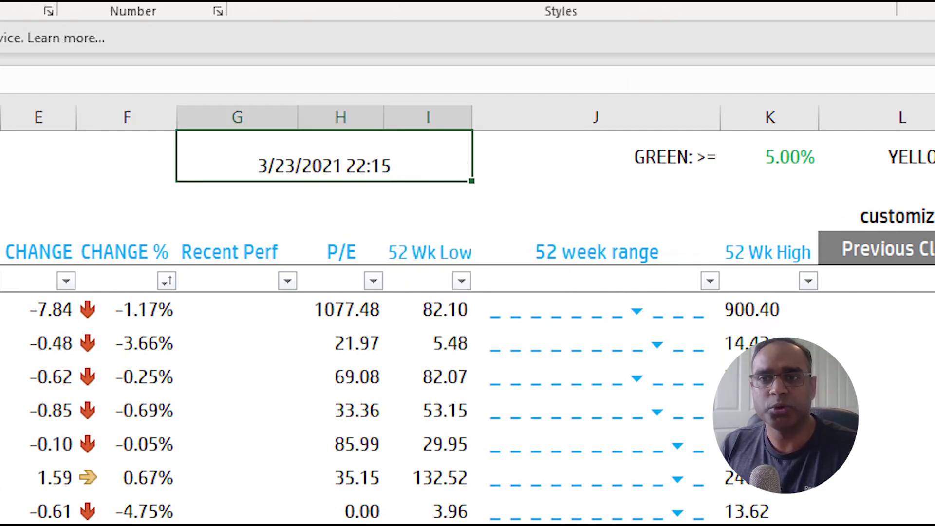
Adjust the last trade time in G1 by minus seven hours with =A5.[Last trade time]+(-7/24).
key("F2")
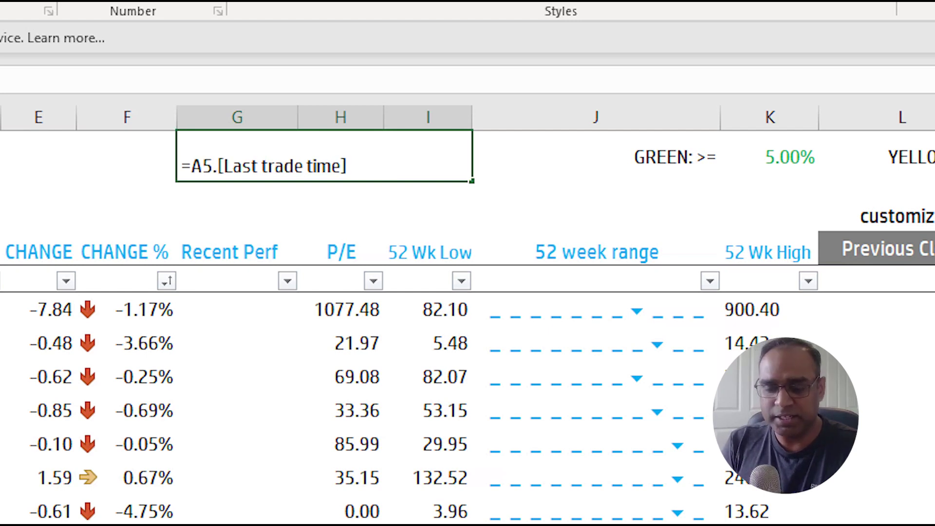
type("+")
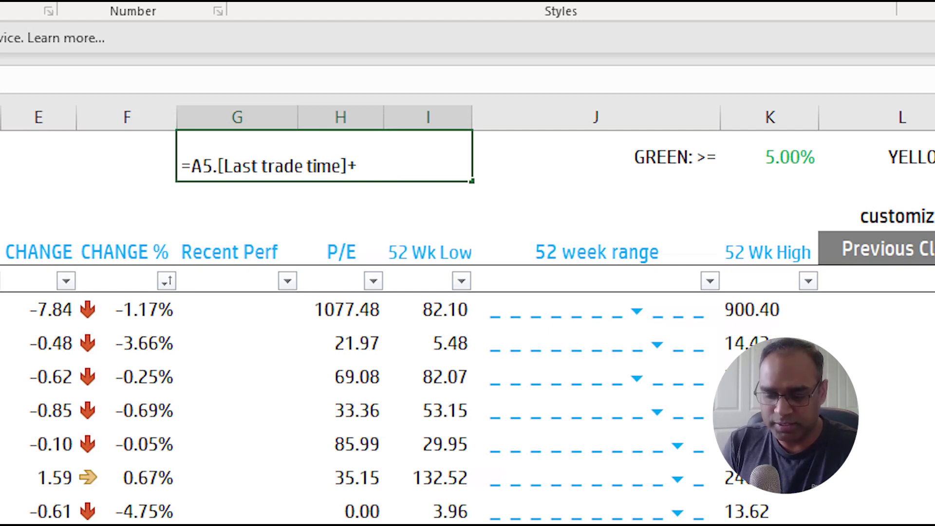
type("(-7")
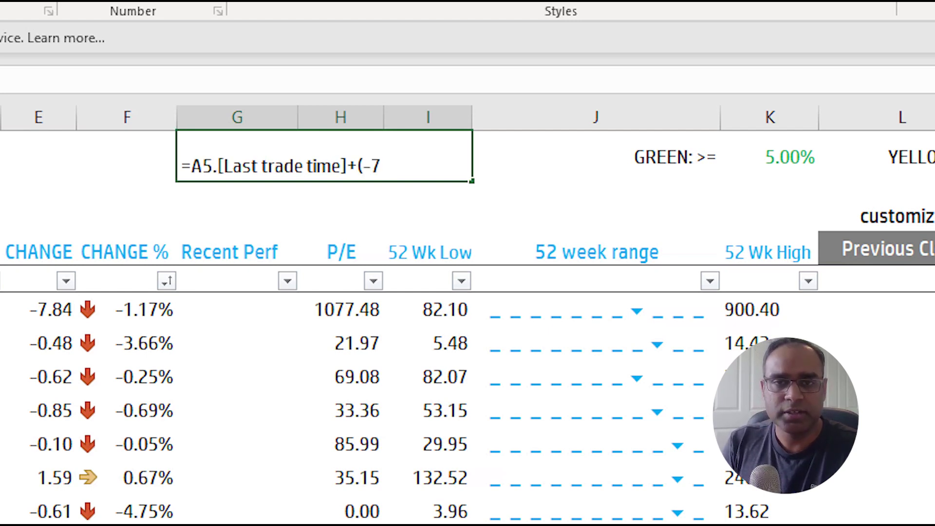
type("/24")
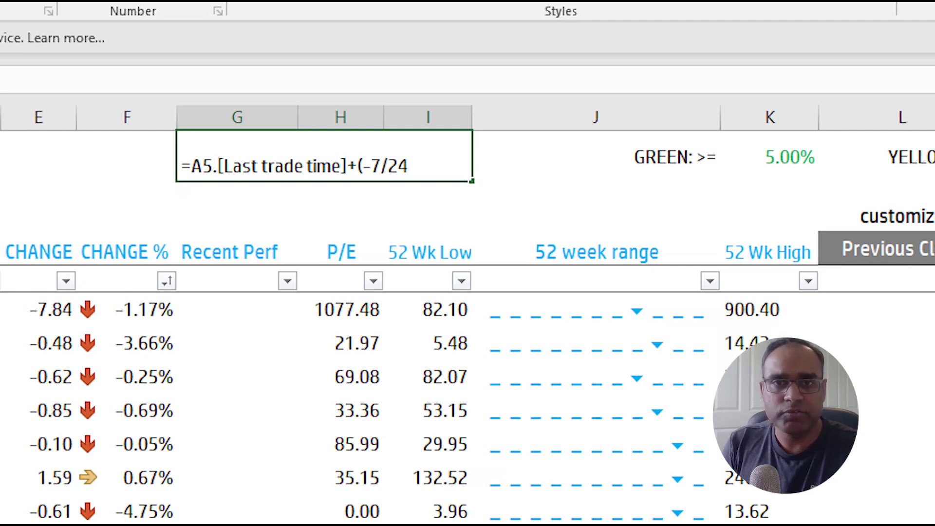
type(")")
key("Return")
left_click(324, 156)
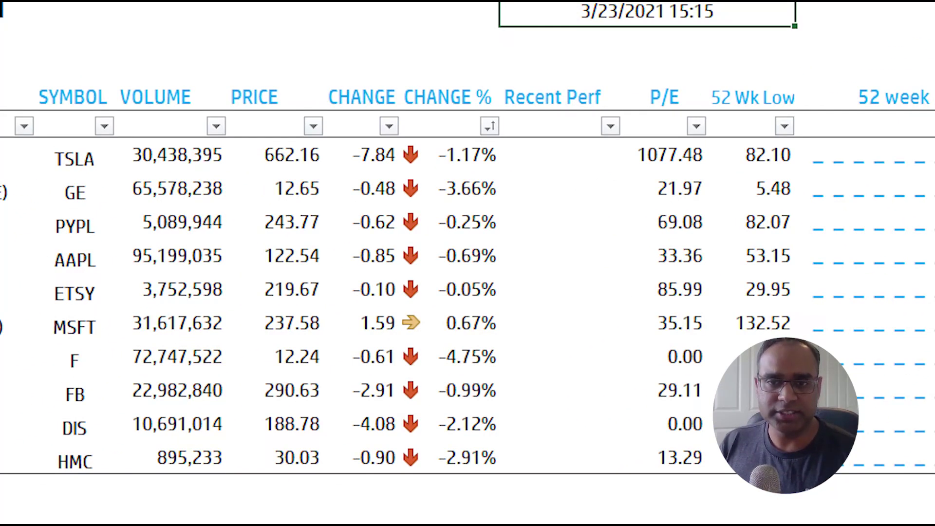
Compare the CHANGE % values and their arrow icons with the green threshold in K1 and the yellow threshold in M1.
left_click_drag(450, 155, 449, 457)
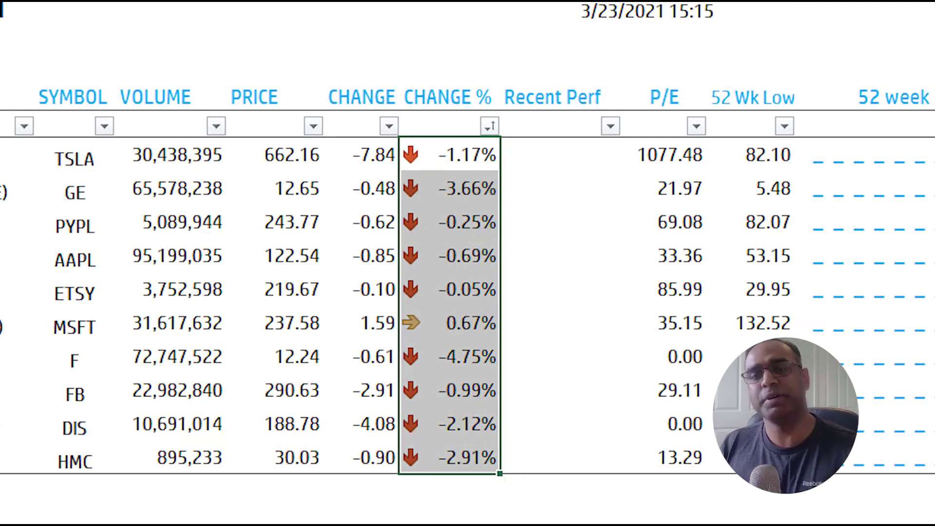
left_click(449, 155)
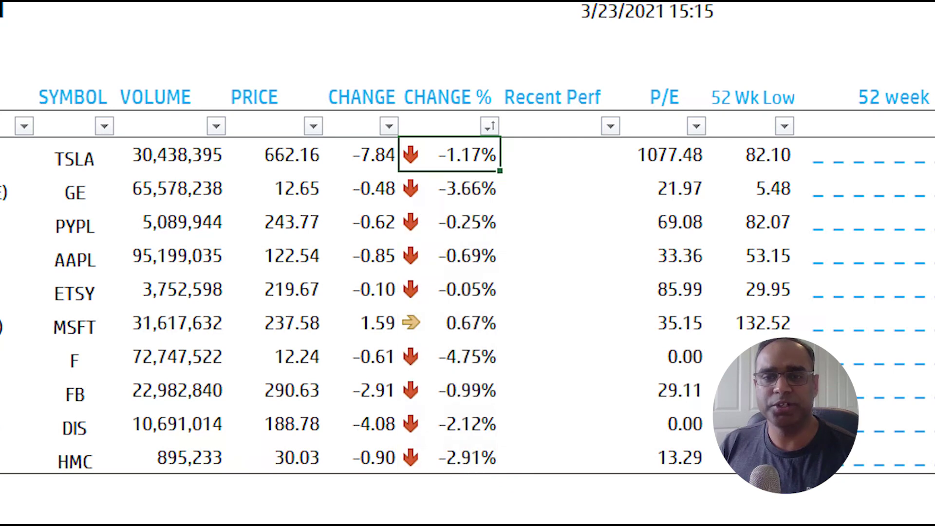
left_click(449, 322)
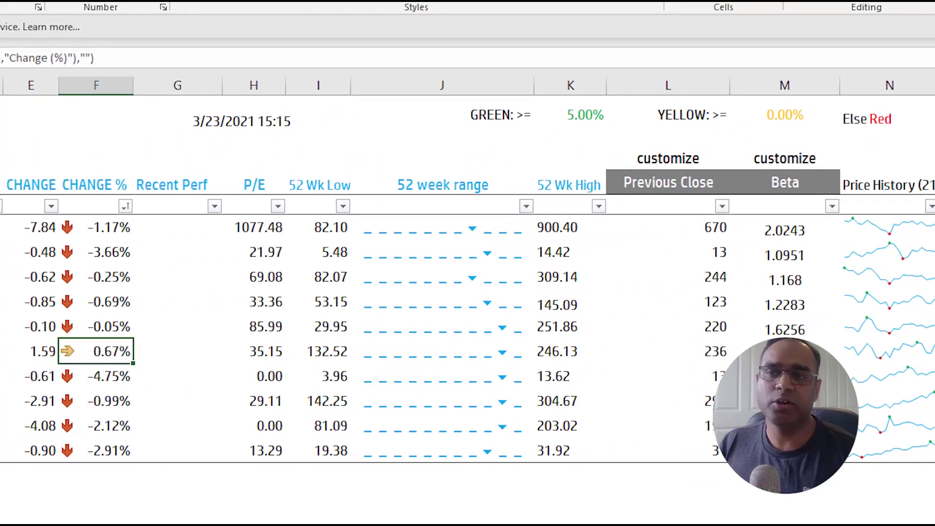
left_click(569, 115)
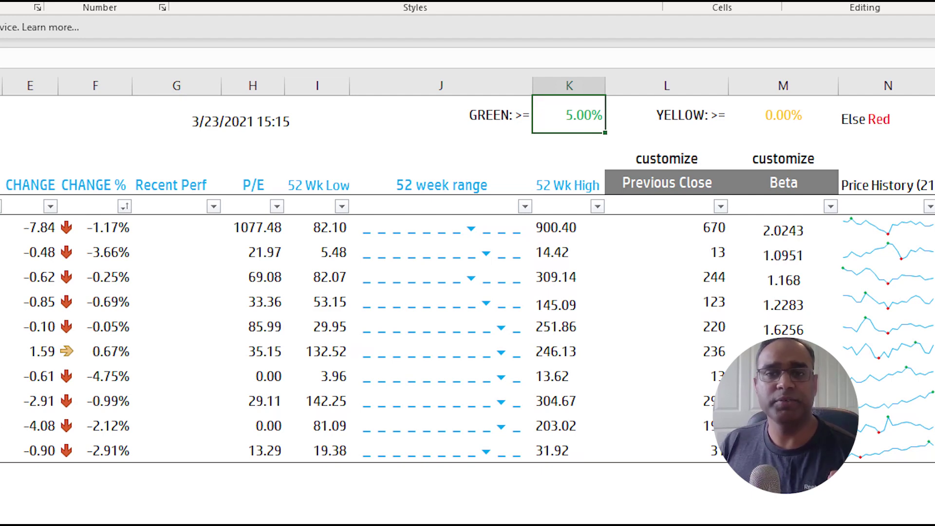
left_click(783, 115)
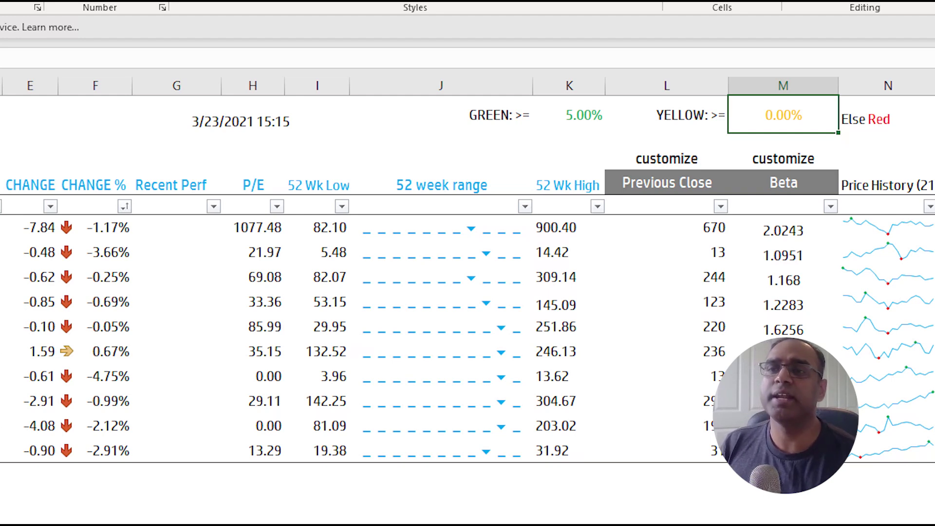
left_click(569, 114)
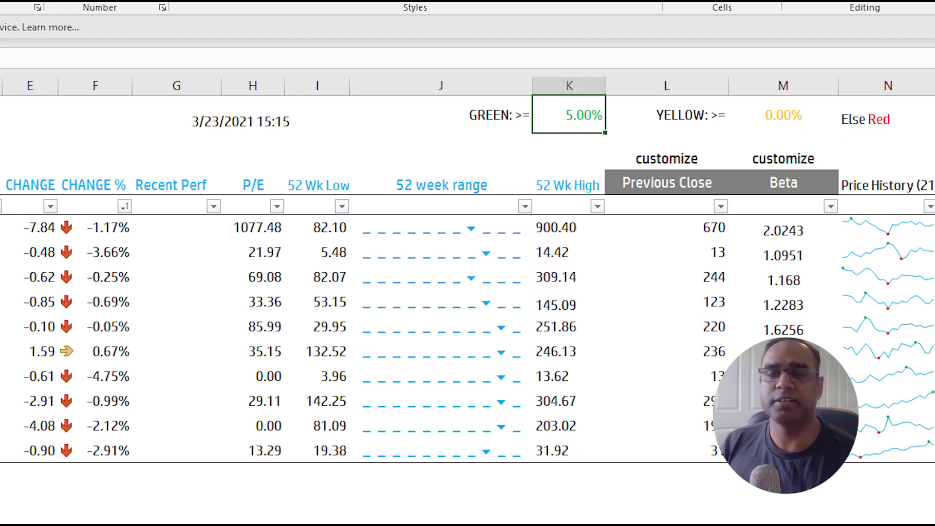
left_click(783, 115)
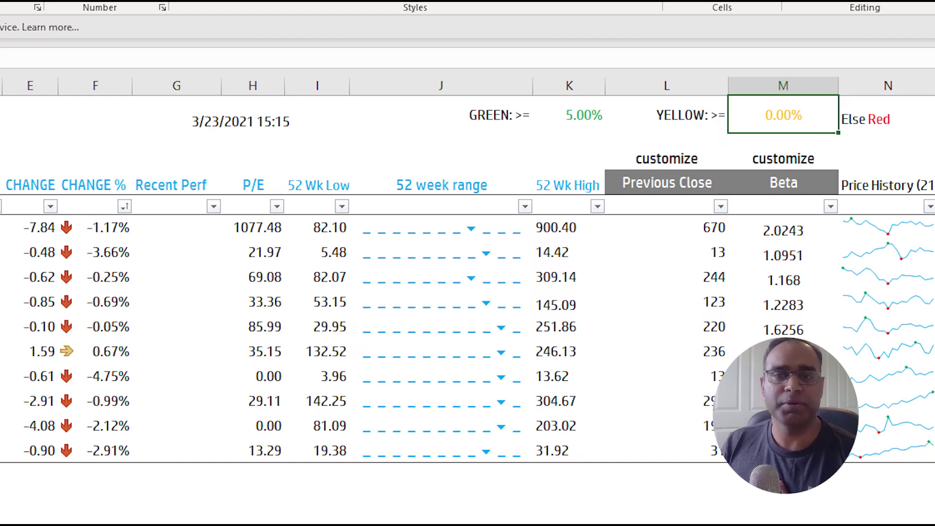
left_click(95, 227)
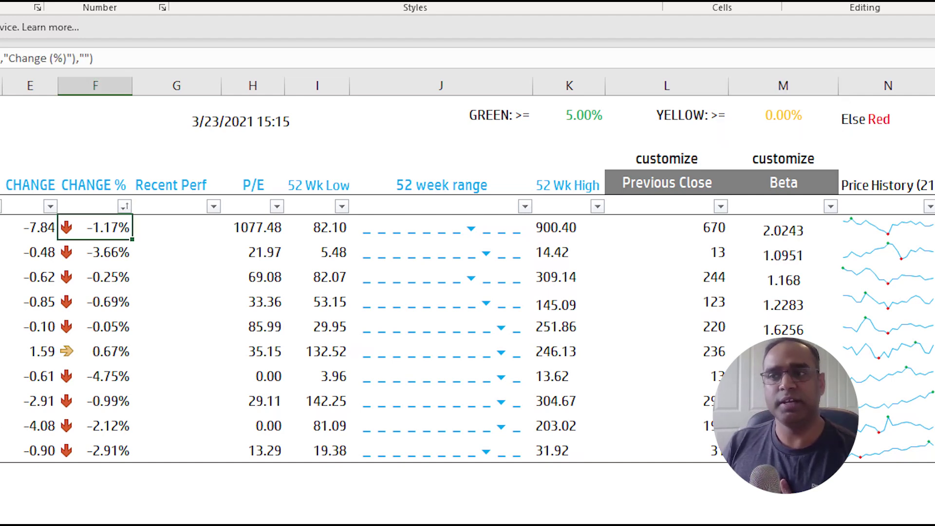